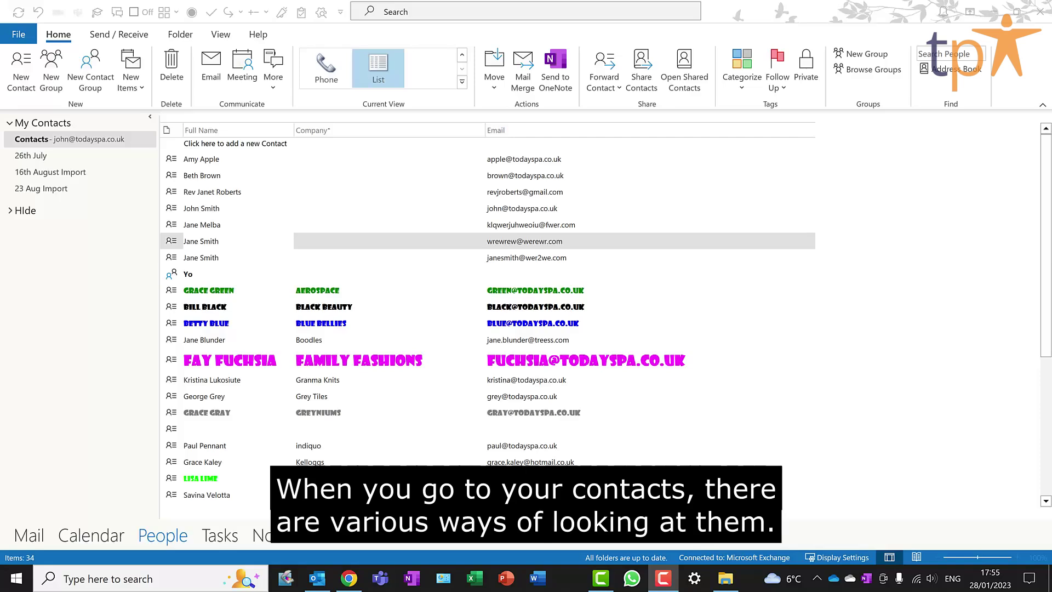
# Try the People, Business Card, Card and Phone contact layouts, then return to the List view
pyautogui.click(384, 241)
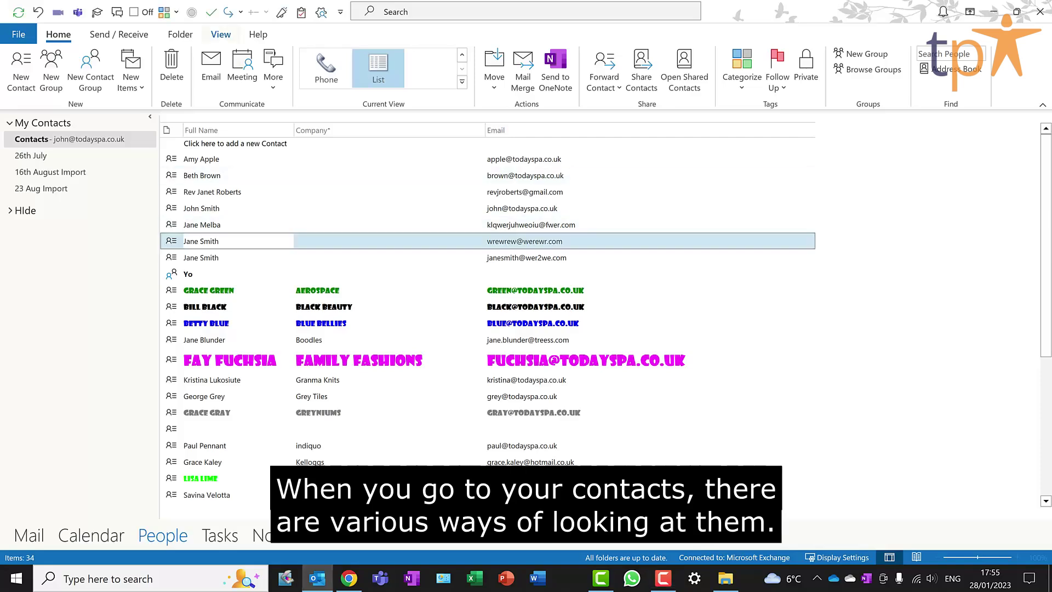
pyautogui.click(221, 34)
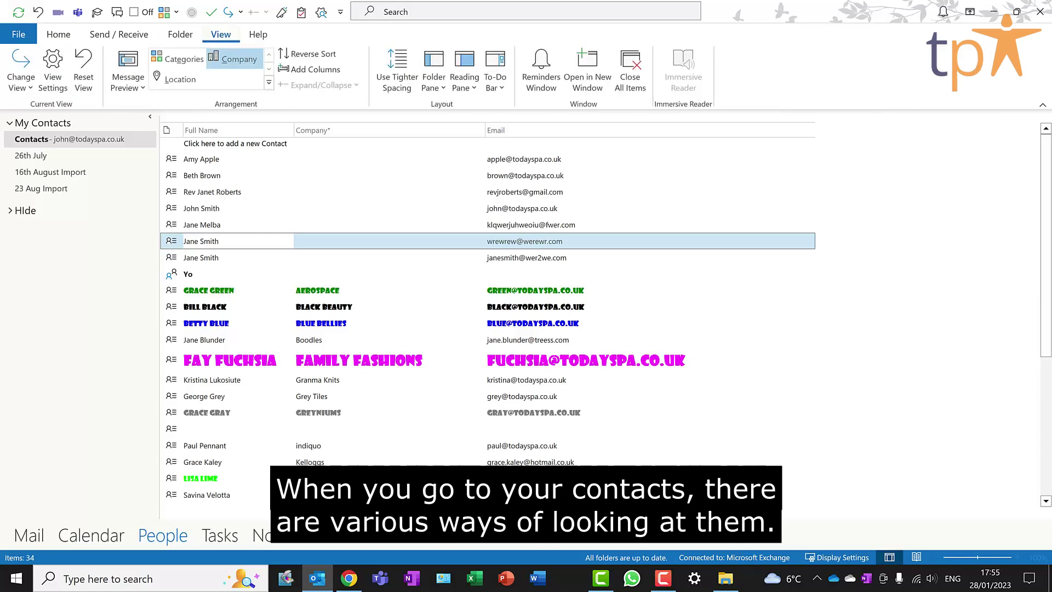
pyautogui.click(21, 82)
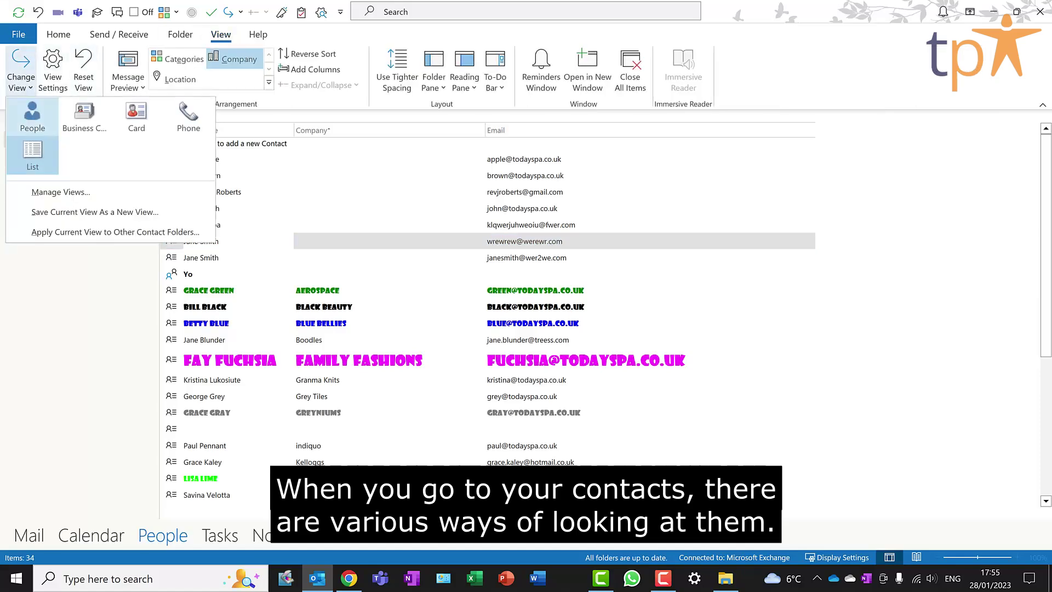
pyautogui.click(32, 116)
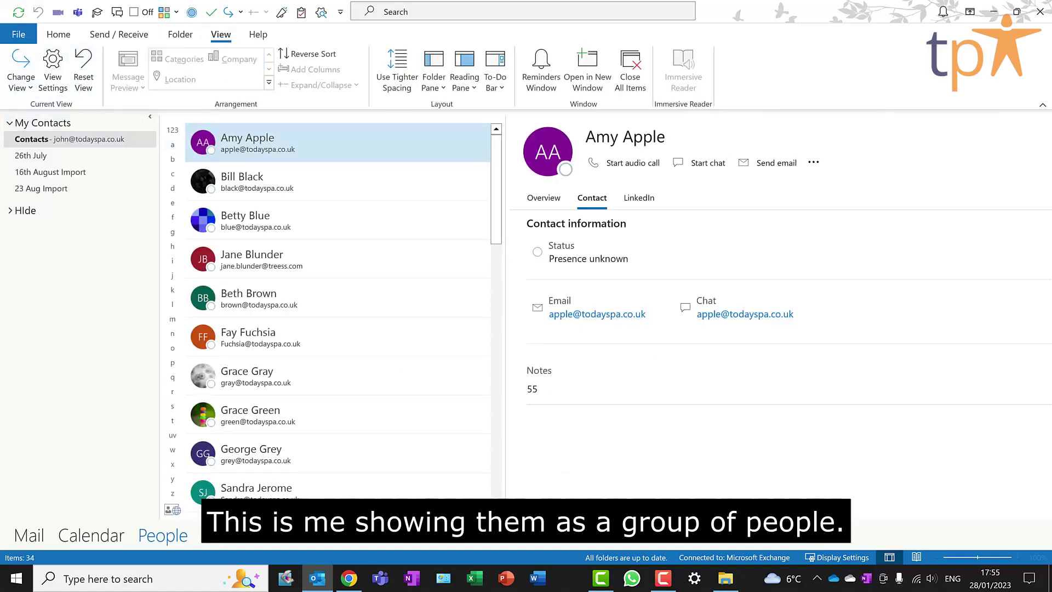
pyautogui.click(21, 77)
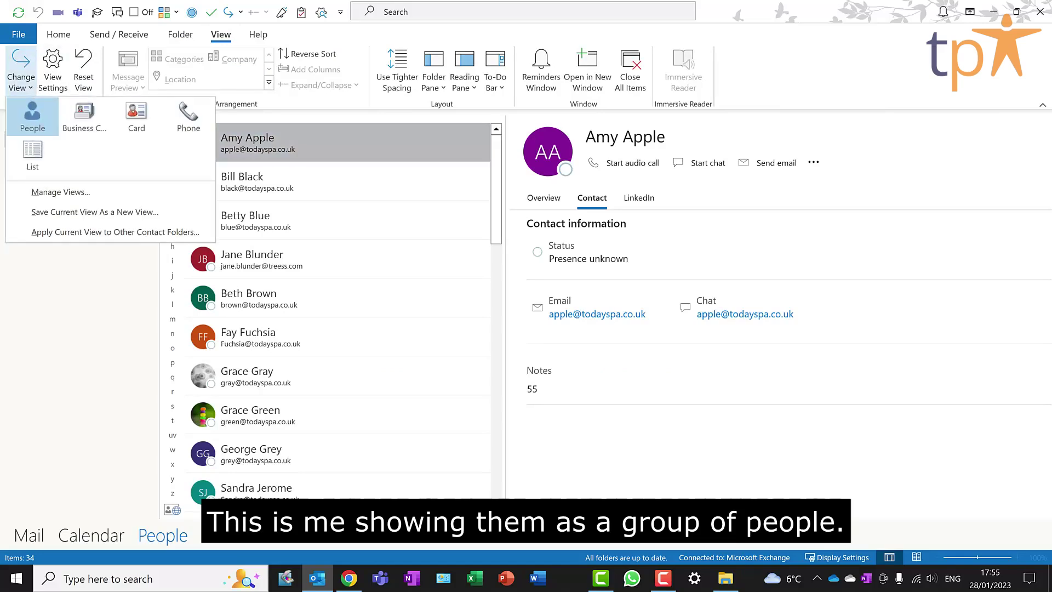
pyautogui.click(85, 116)
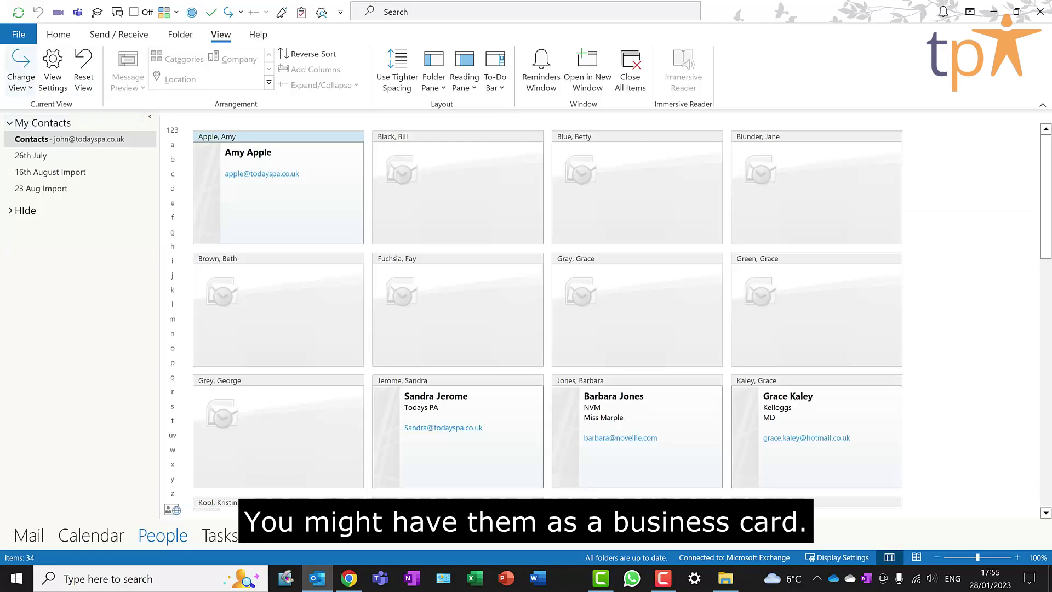
pyautogui.click(21, 71)
pyautogui.click(137, 116)
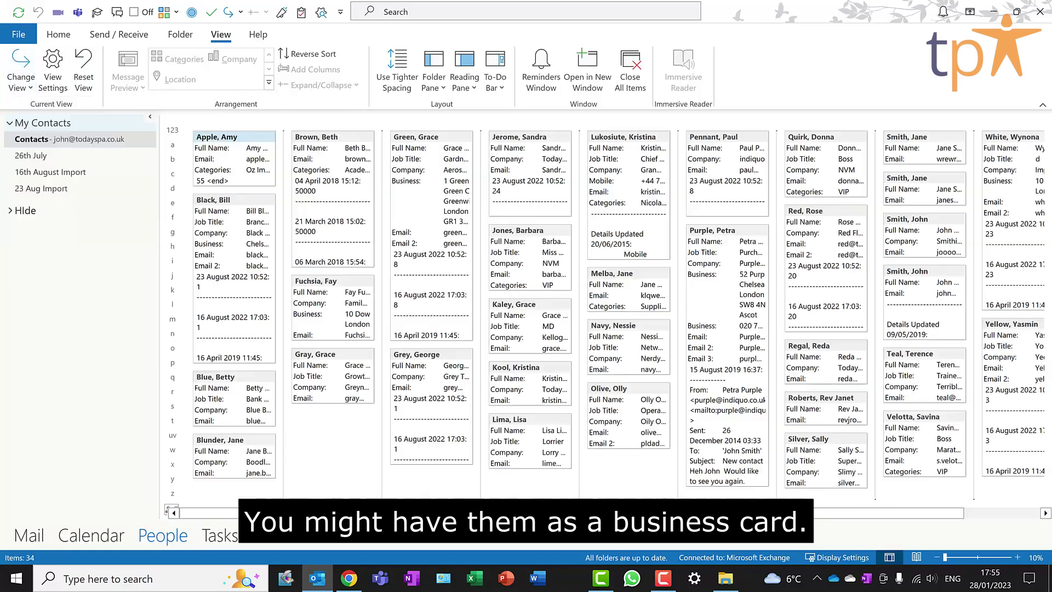
pyautogui.click(21, 71)
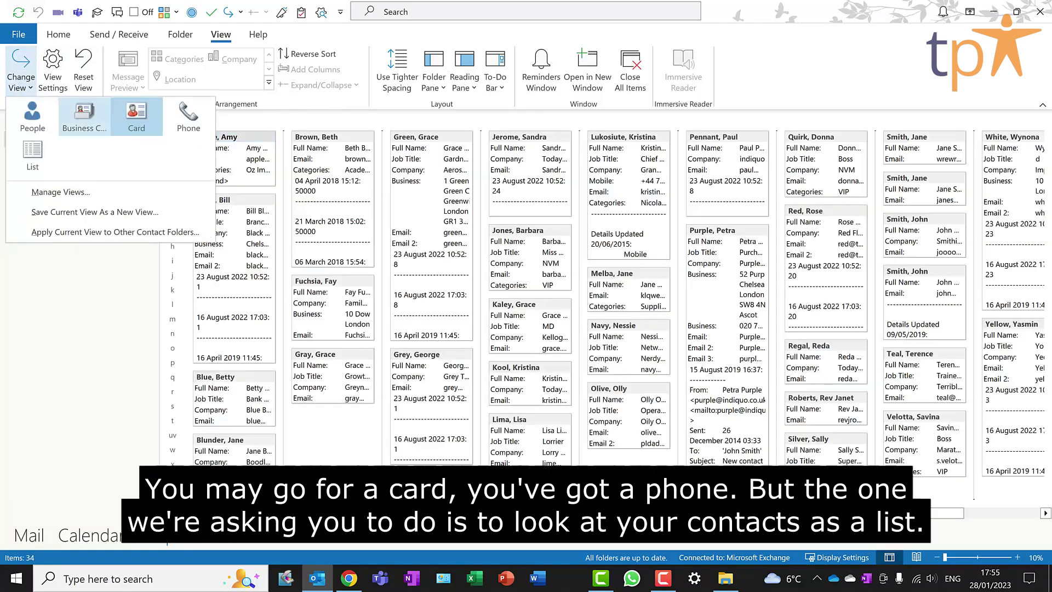
pyautogui.click(33, 157)
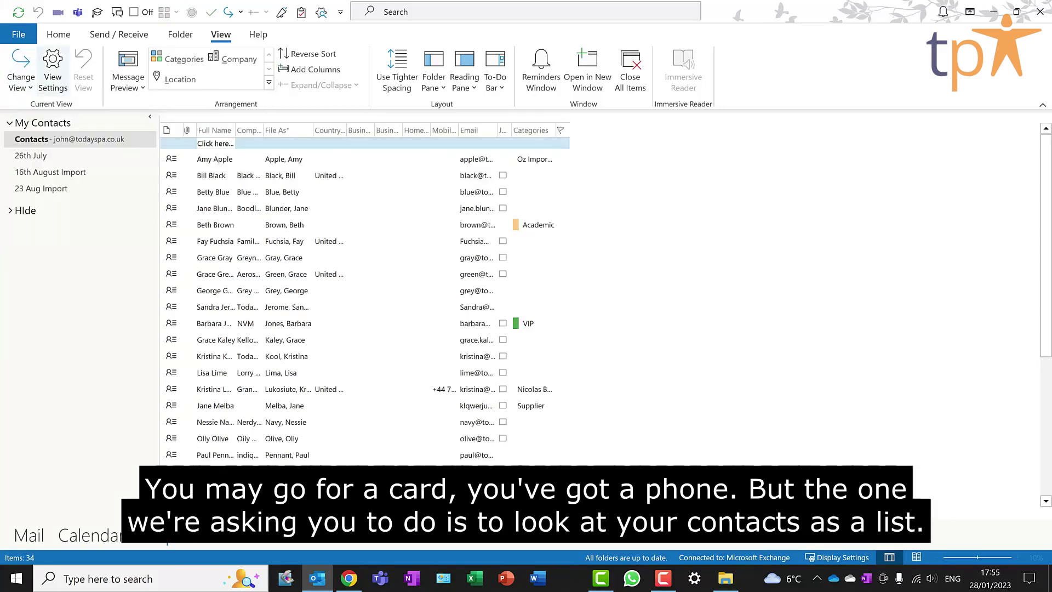
pyautogui.click(21, 71)
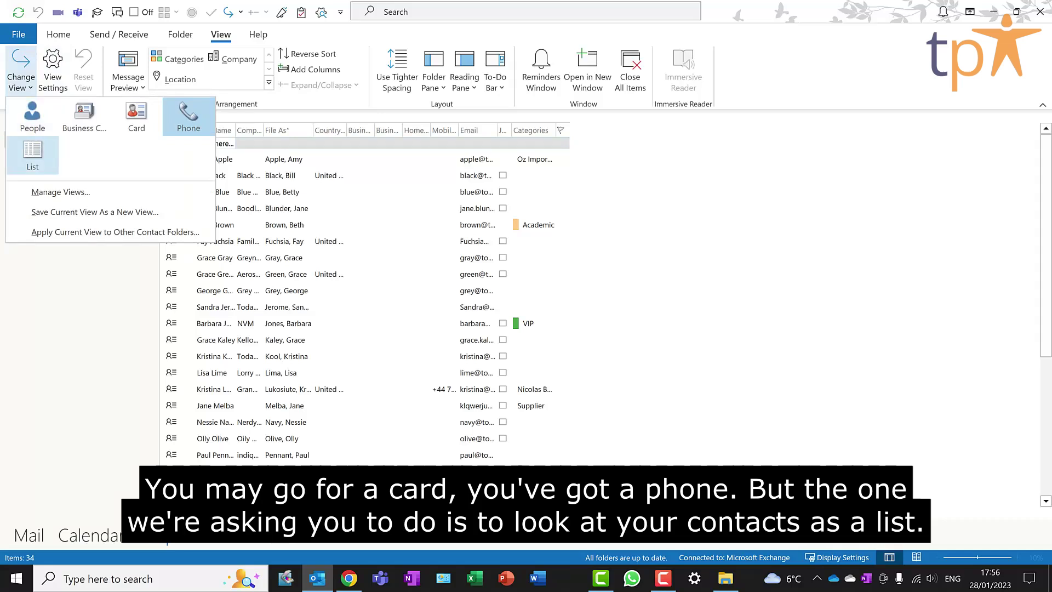
pyautogui.click(32, 155)
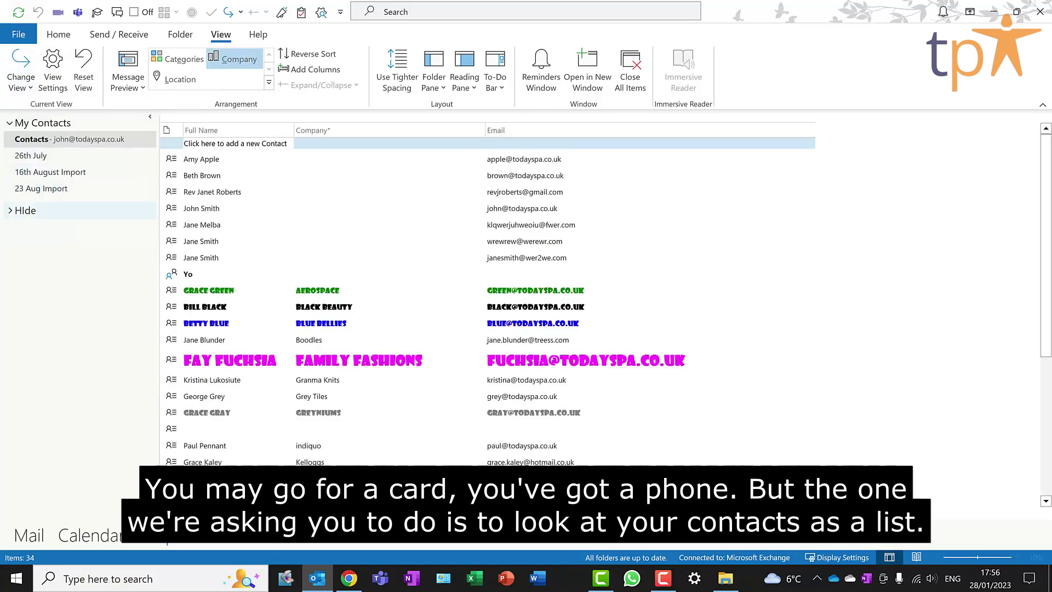
# Select Grace Green, Bill Black, Betty Blue, Fay Fuchsia, Lisa Lime, Nessie Navy and Grace Gray
pyautogui.scroll(-1, 488, 290)
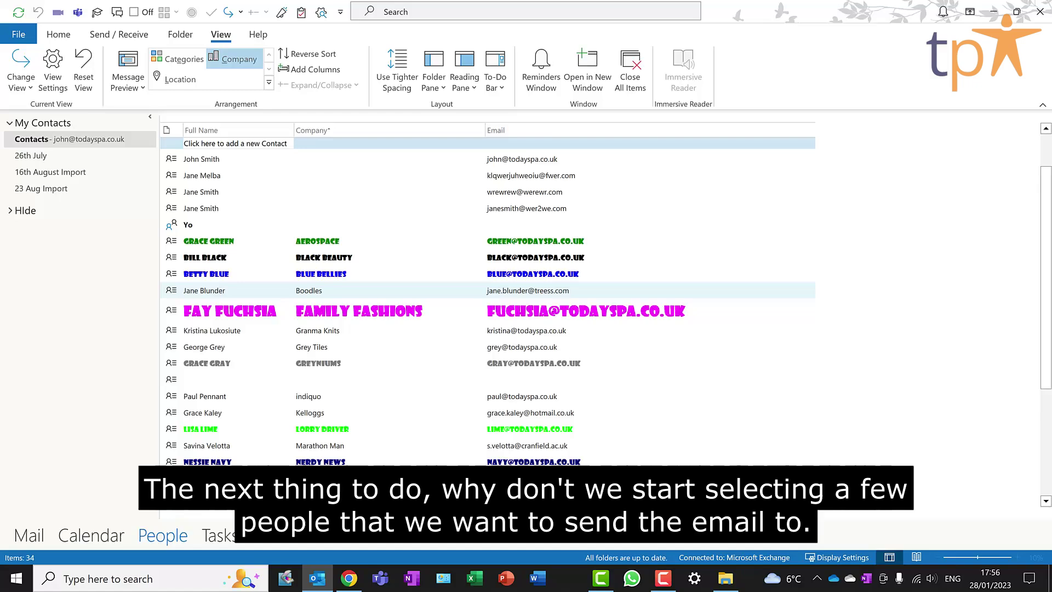
pyautogui.scroll(-1, 488, 285)
pyautogui.scroll(2, 488, 288)
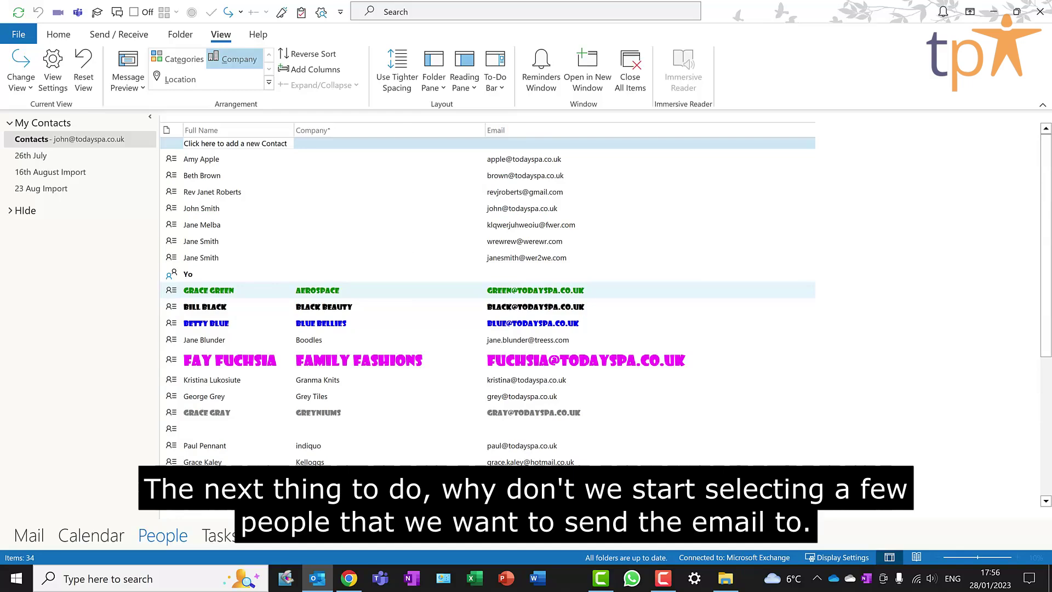
pyautogui.scroll(-1, 487, 290)
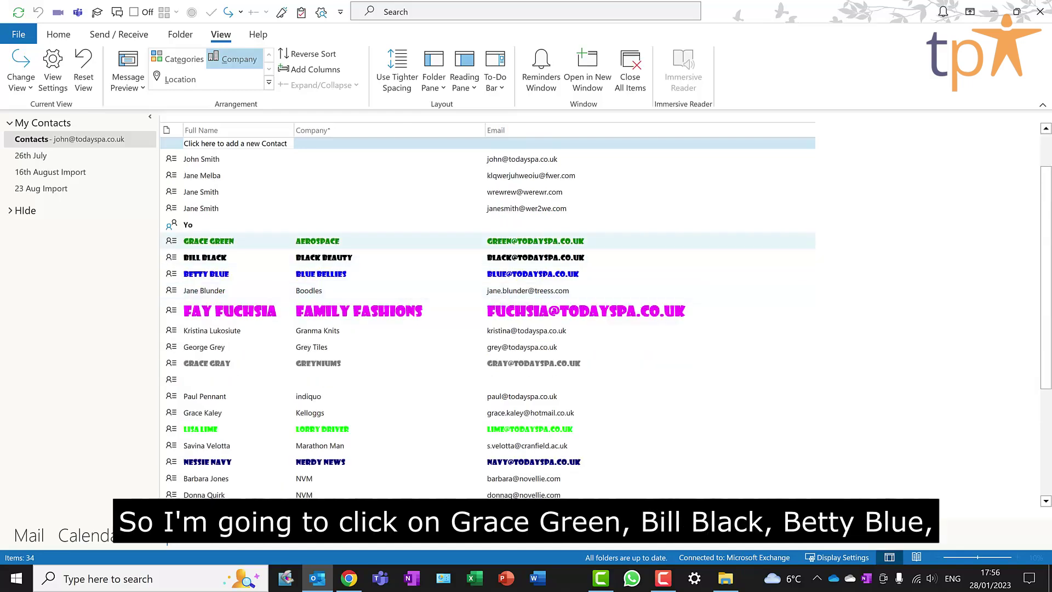
pyautogui.click(488, 241)
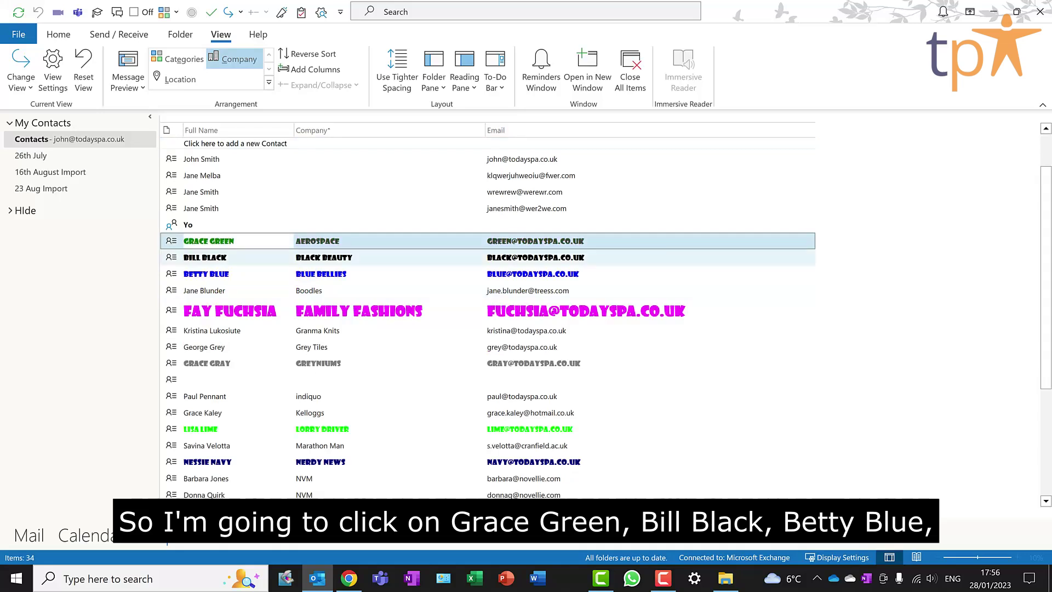
pyautogui.keyDown('ctrl'); pyautogui.click(488, 257); pyautogui.keyUp('ctrl')
pyautogui.keyDown('ctrl'); pyautogui.click(487, 273); pyautogui.keyUp('ctrl')
pyautogui.keyDown('ctrl'); pyautogui.click(488, 310); pyautogui.keyUp('ctrl')
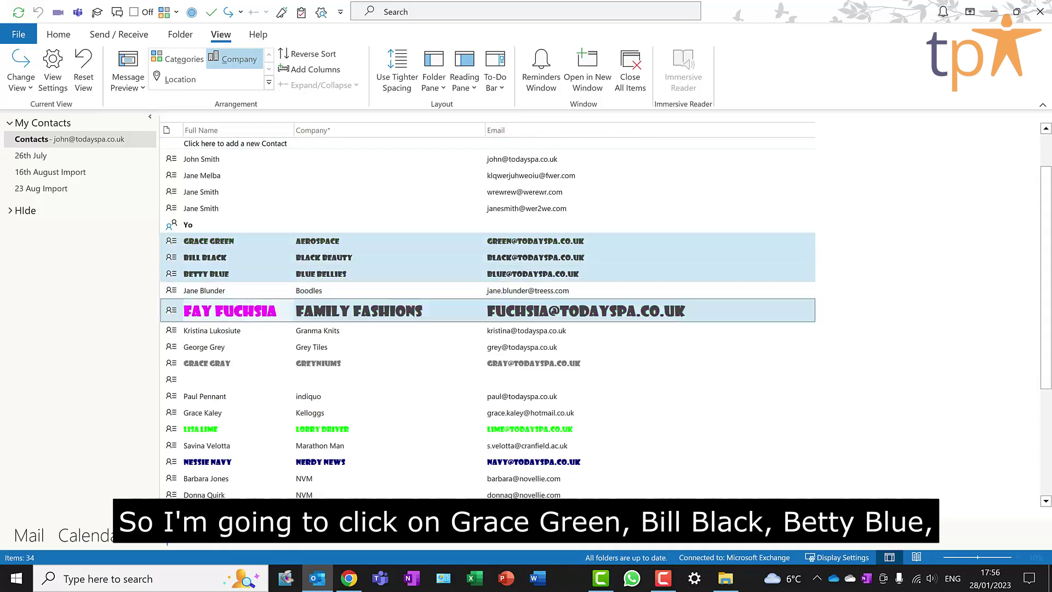
pyautogui.keyDown('ctrl'); pyautogui.click(488, 429); pyautogui.keyUp('ctrl')
pyautogui.keyDown('ctrl'); pyautogui.click(488, 461); pyautogui.keyUp('ctrl')
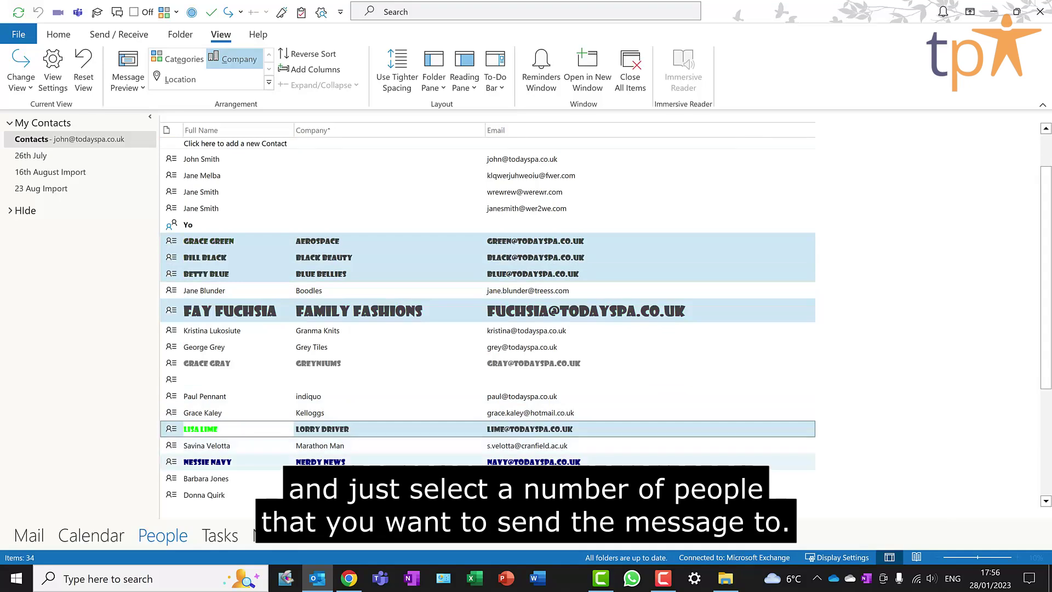
pyautogui.keyDown('ctrl'); pyautogui.click(487, 363); pyautogui.keyUp('ctrl')
# Add Petra Purple, Olly Olive, Rose Red, Terence Teal, Sally Silver and Yasmin Yellow to the selection
pyautogui.scroll(-3, 487, 363)
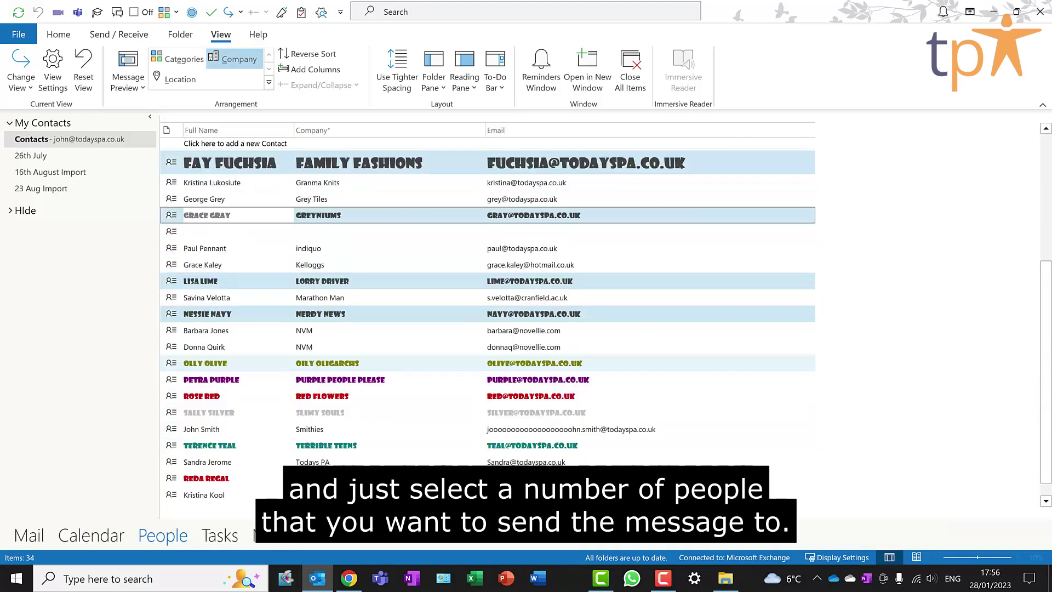
pyautogui.keyDown('ctrl'); pyautogui.click(488, 379); pyautogui.keyUp('ctrl')
pyautogui.keyDown('ctrl'); pyautogui.click(488, 363); pyautogui.keyUp('ctrl')
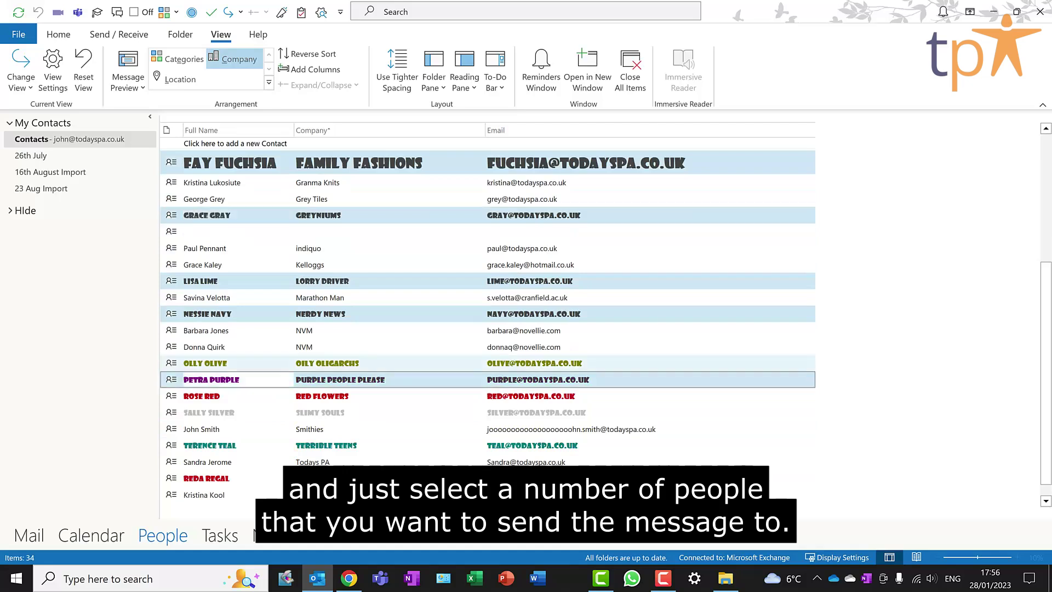
pyautogui.keyDown('ctrl'); pyautogui.click(488, 395); pyautogui.keyUp('ctrl')
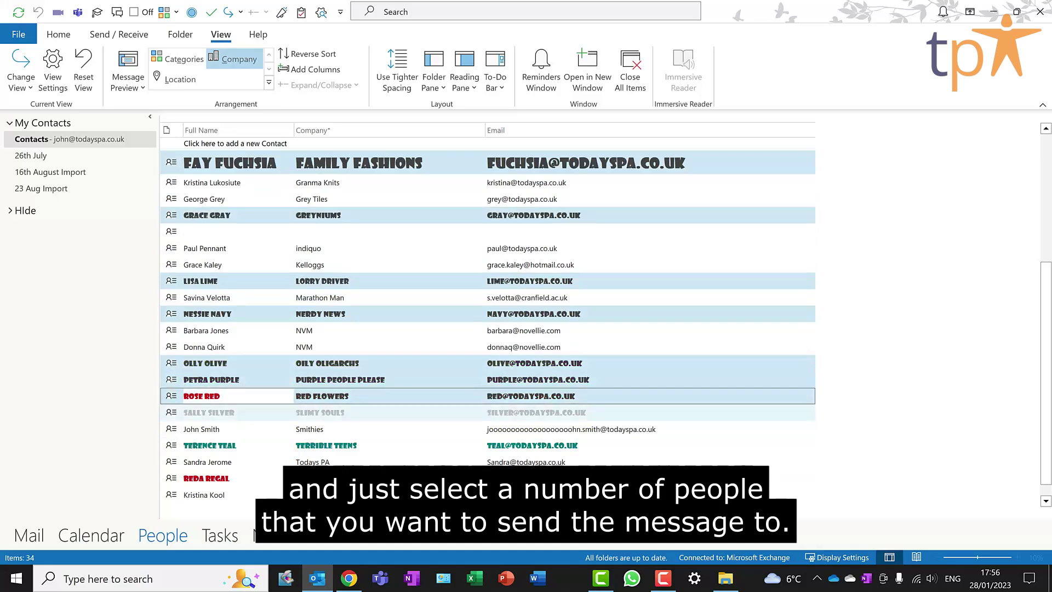
pyautogui.keyDown('ctrl'); pyautogui.click(488, 445); pyautogui.keyUp('ctrl')
pyautogui.keyDown('ctrl'); pyautogui.click(487, 412); pyautogui.keyUp('ctrl')
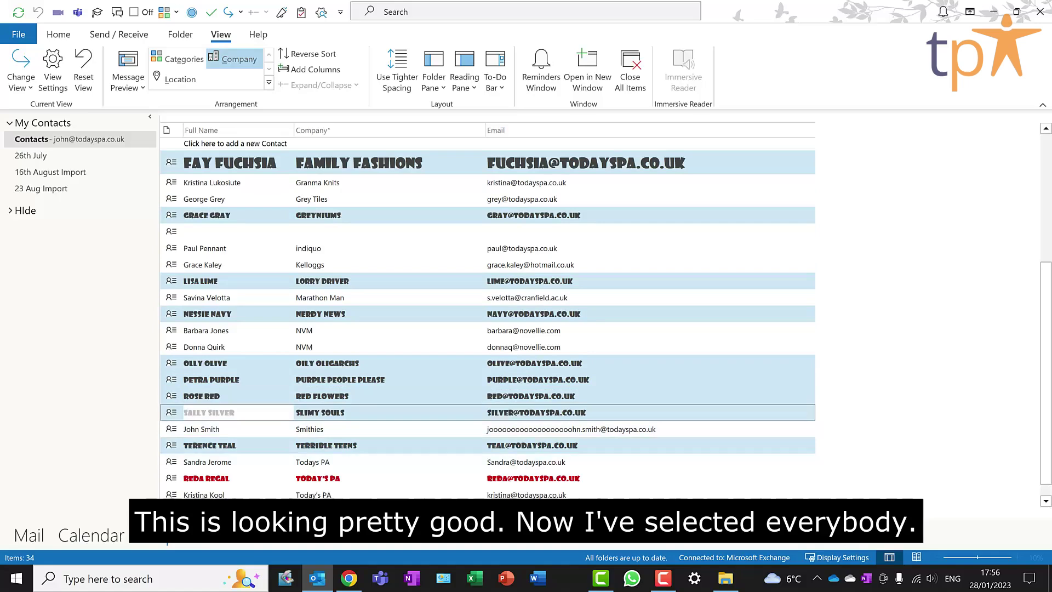
pyautogui.keyDown('ctrl'); pyautogui.click(488, 445); pyautogui.keyUp('ctrl')
pyautogui.keyDown('ctrl'); pyautogui.click(488, 445); pyautogui.keyUp('ctrl')
pyautogui.scroll(-1, 488, 445)
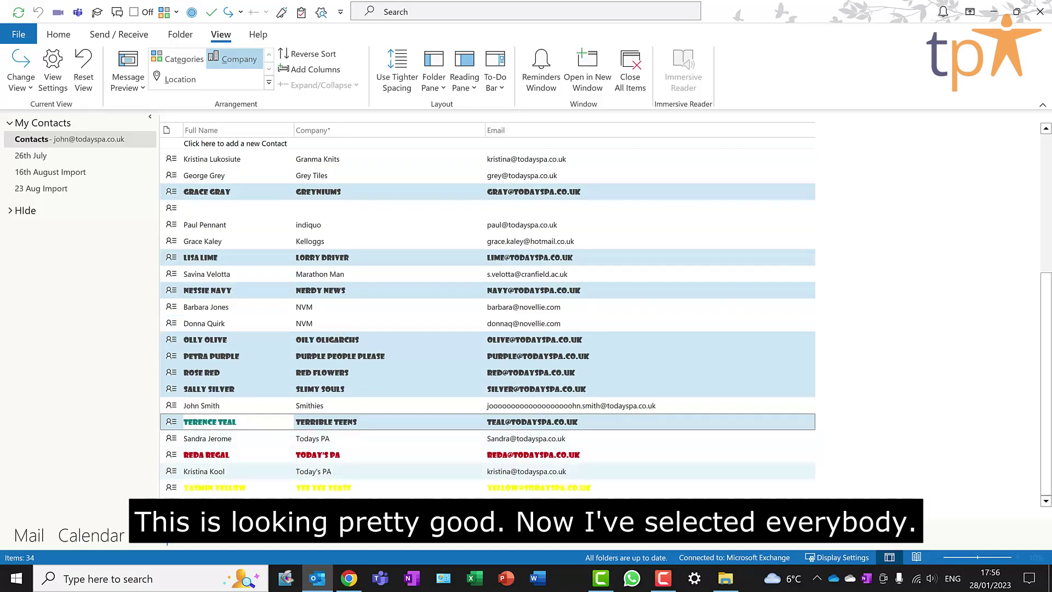
pyautogui.keyDown('ctrl'); pyautogui.click(488, 487); pyautogui.keyUp('ctrl')
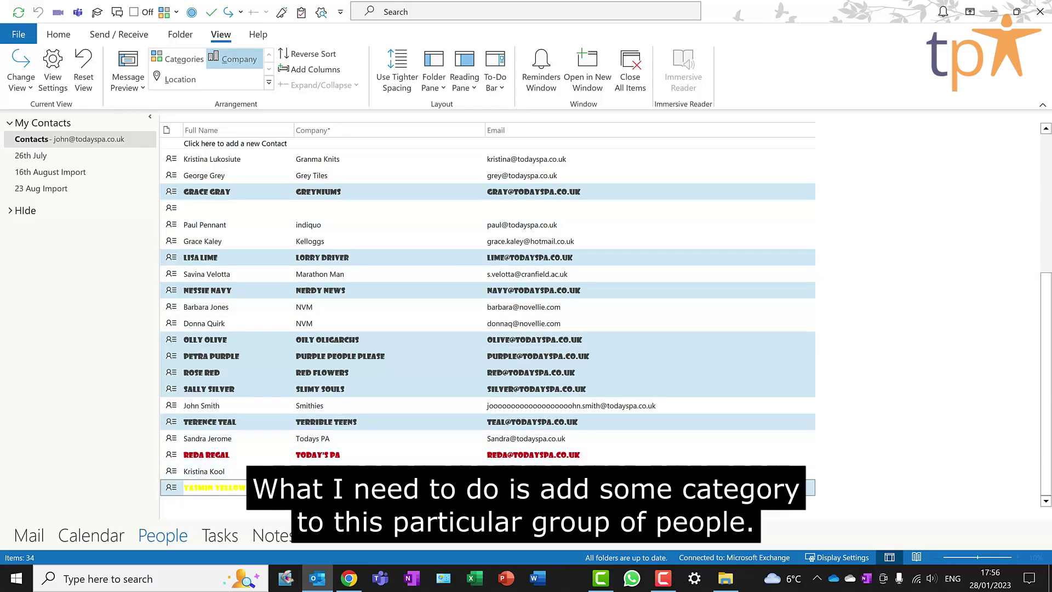
# In Color Categories, create a purple 'best friends' category and apply it to the selected contacts
pyautogui.click(59, 34)
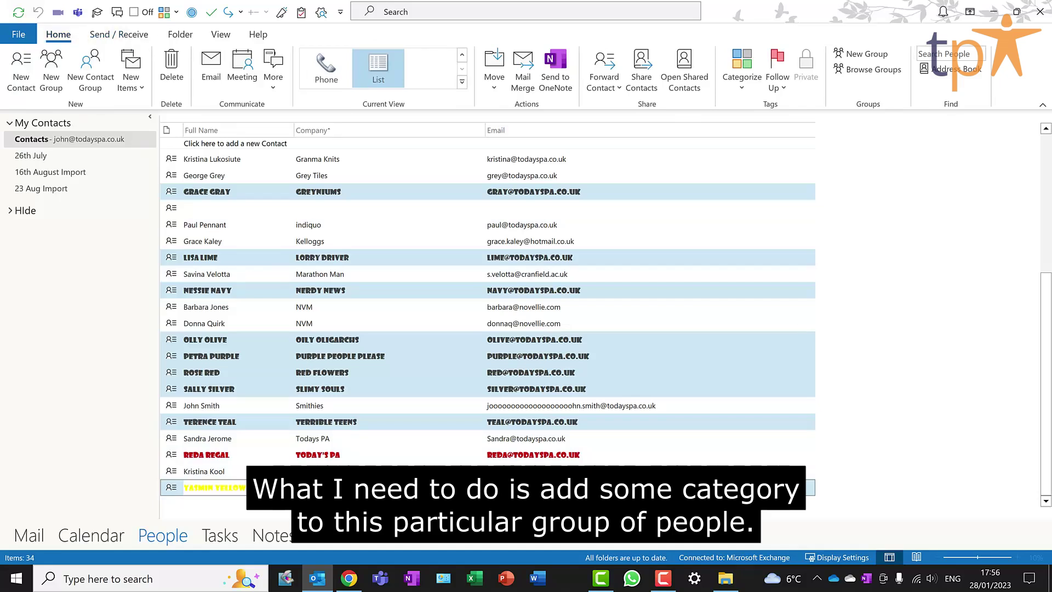
pyautogui.click(742, 69)
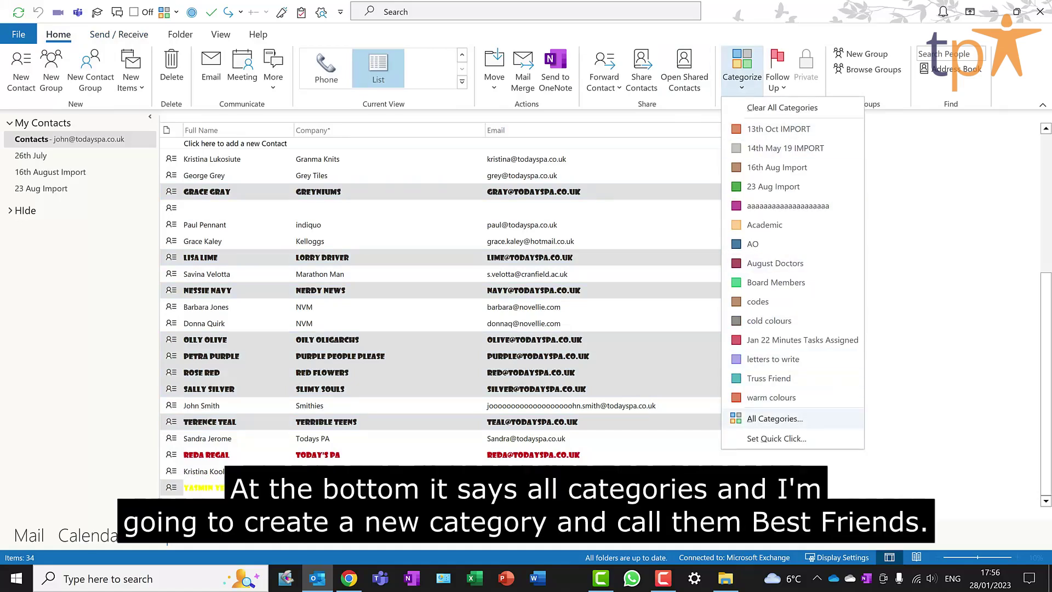
pyautogui.click(775, 418)
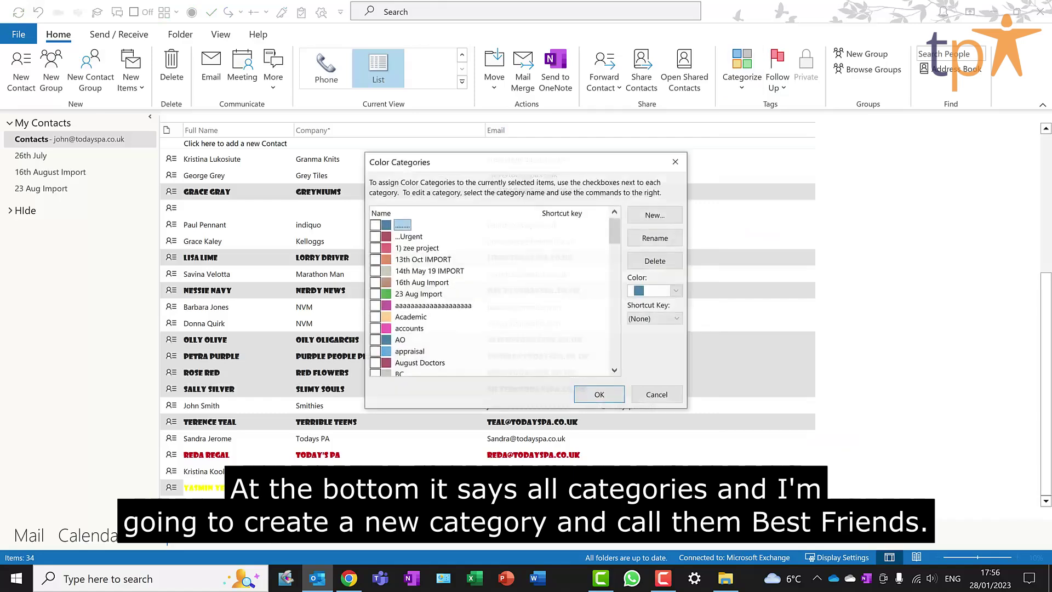
pyautogui.click(656, 215)
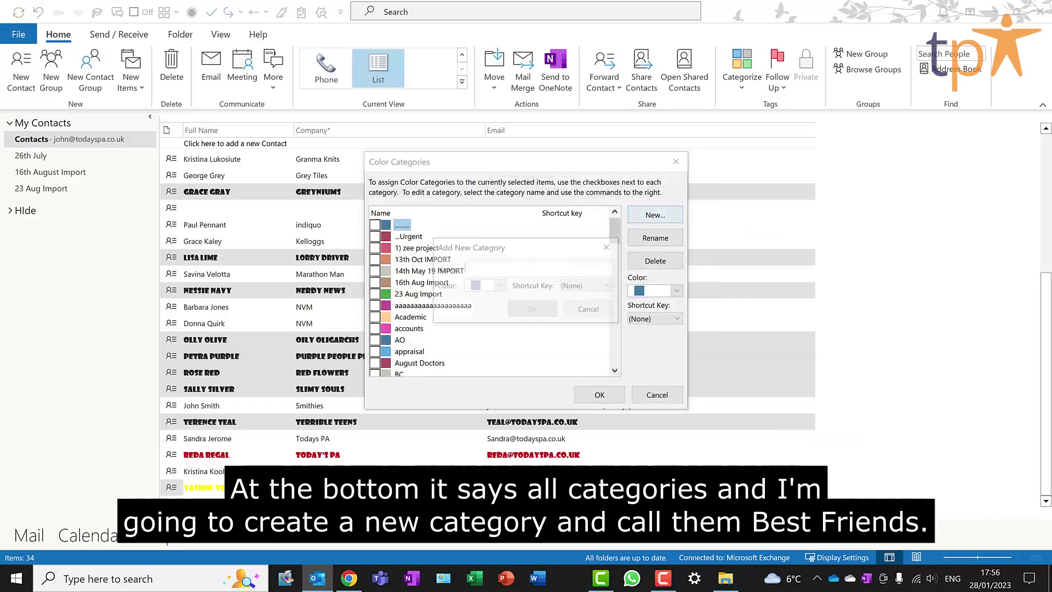
pyautogui.write('best')
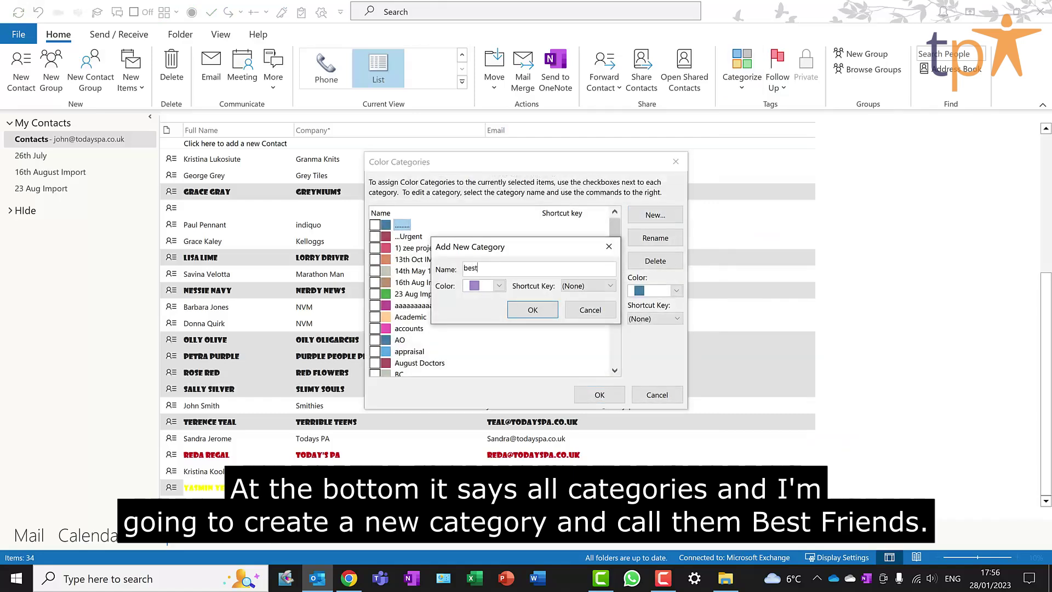
pyautogui.write(' friends')
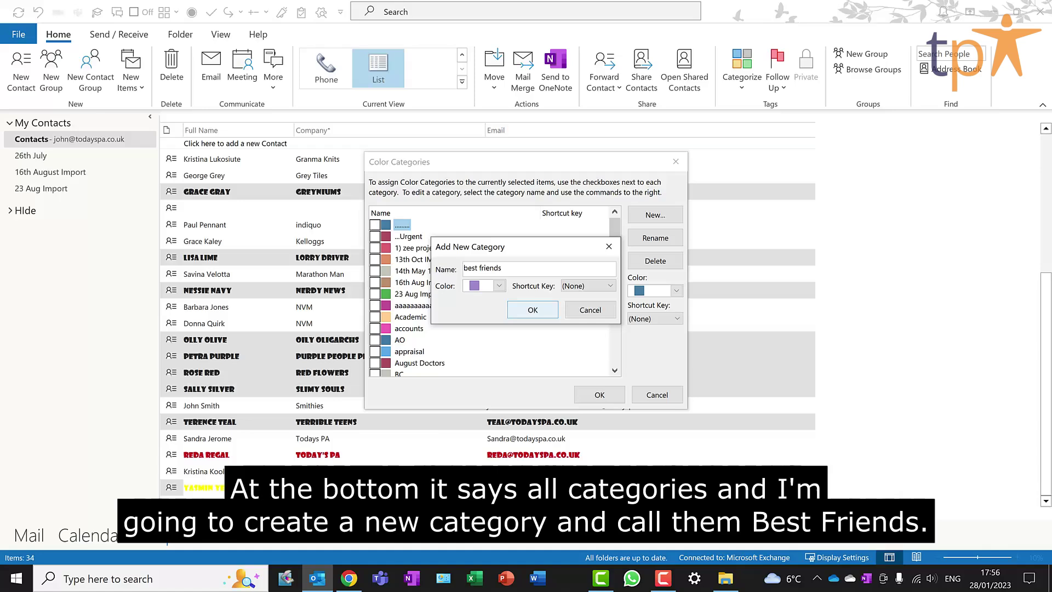
pyautogui.press('Return')
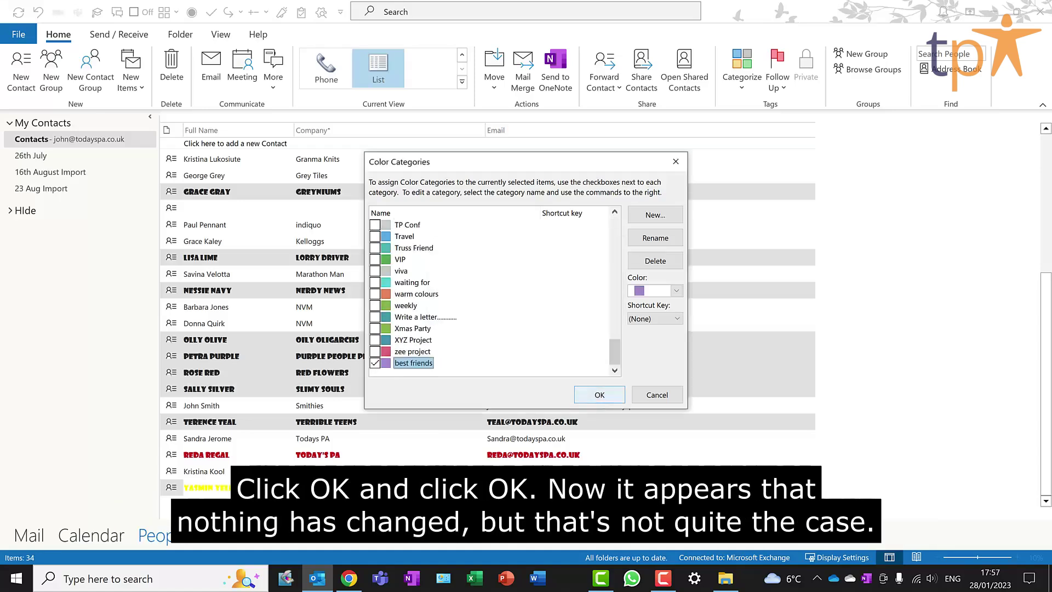
pyautogui.press('Return')
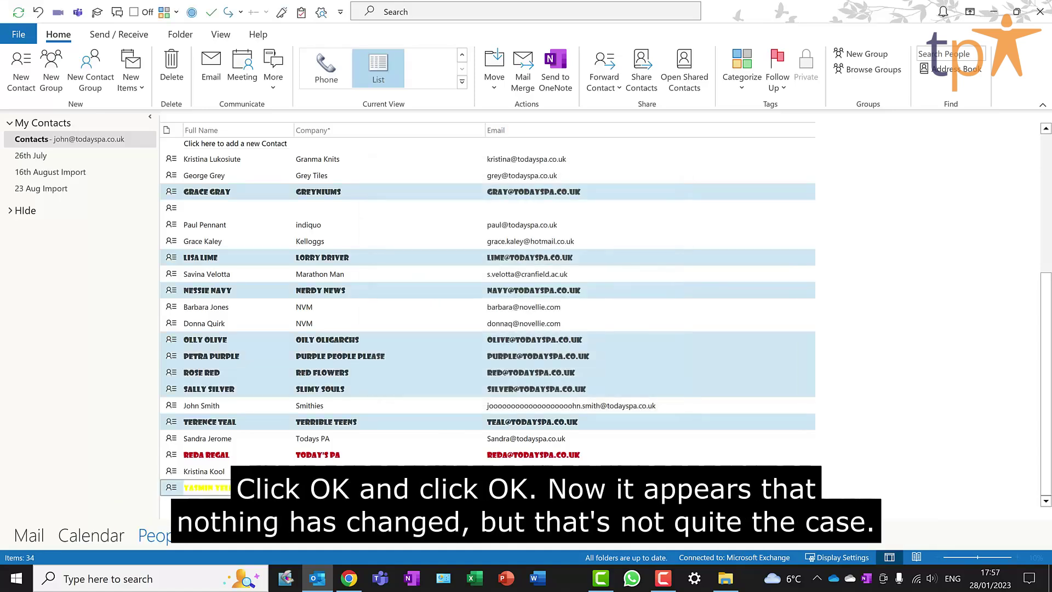
# Arrange the contact list by category instead of company
pyautogui.click(201, 372)
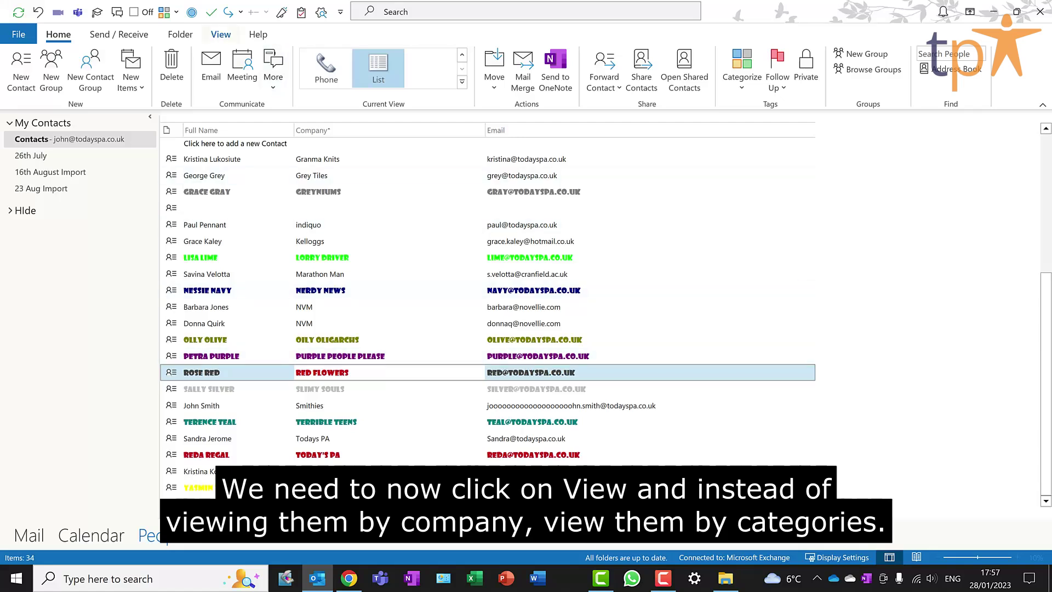
pyautogui.click(221, 34)
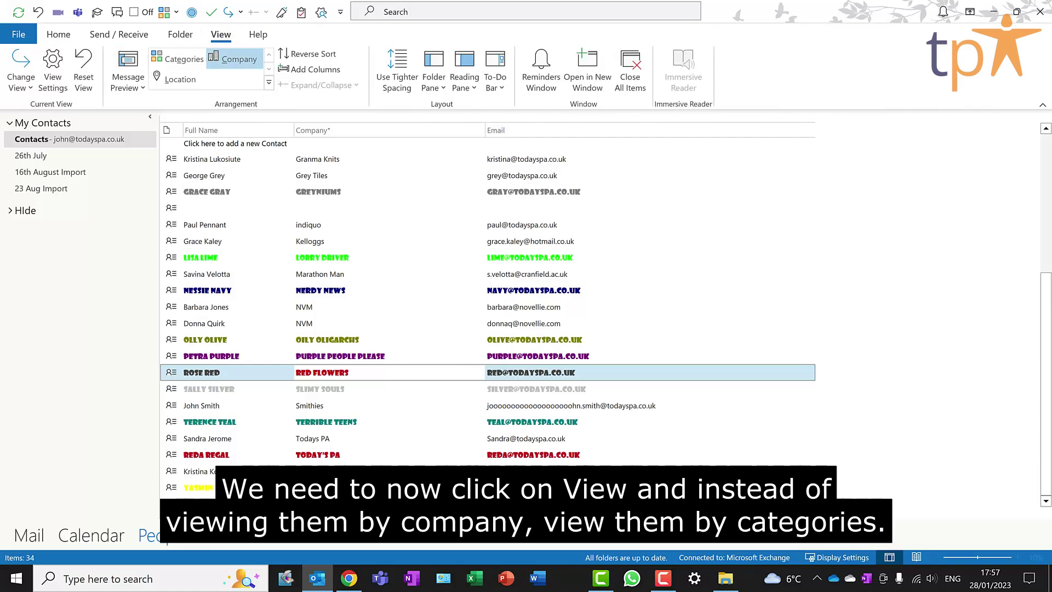
pyautogui.click(178, 59)
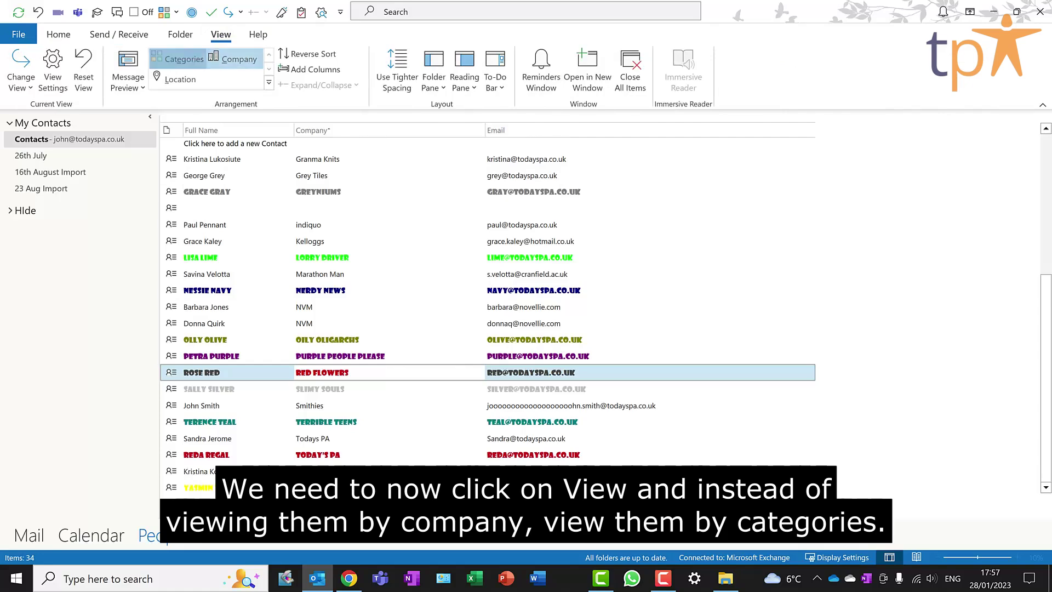
pyautogui.scroll(-3, 487, 307)
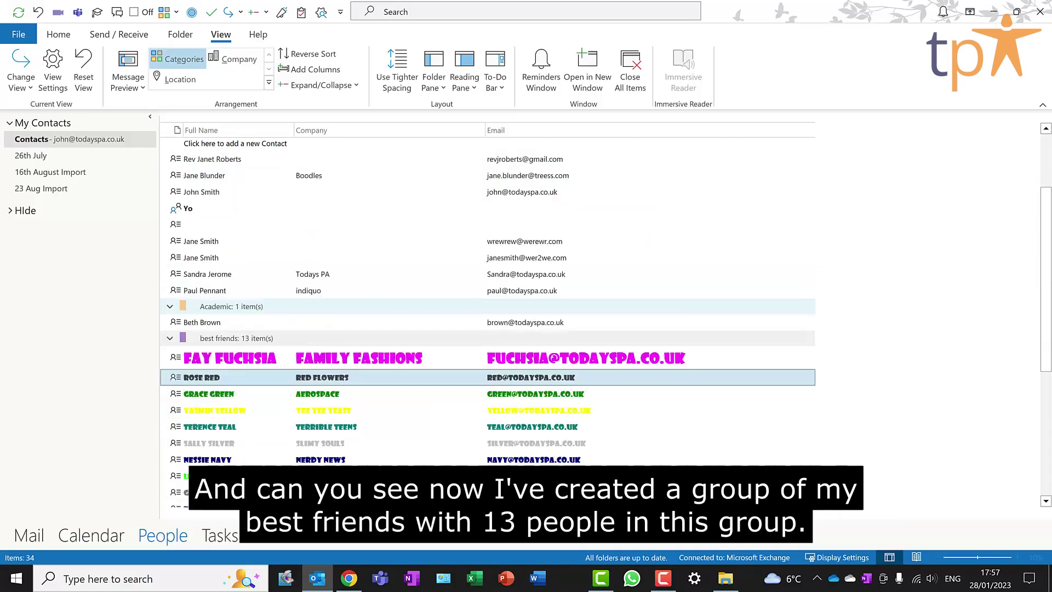
pyautogui.scroll(-1, 487, 306)
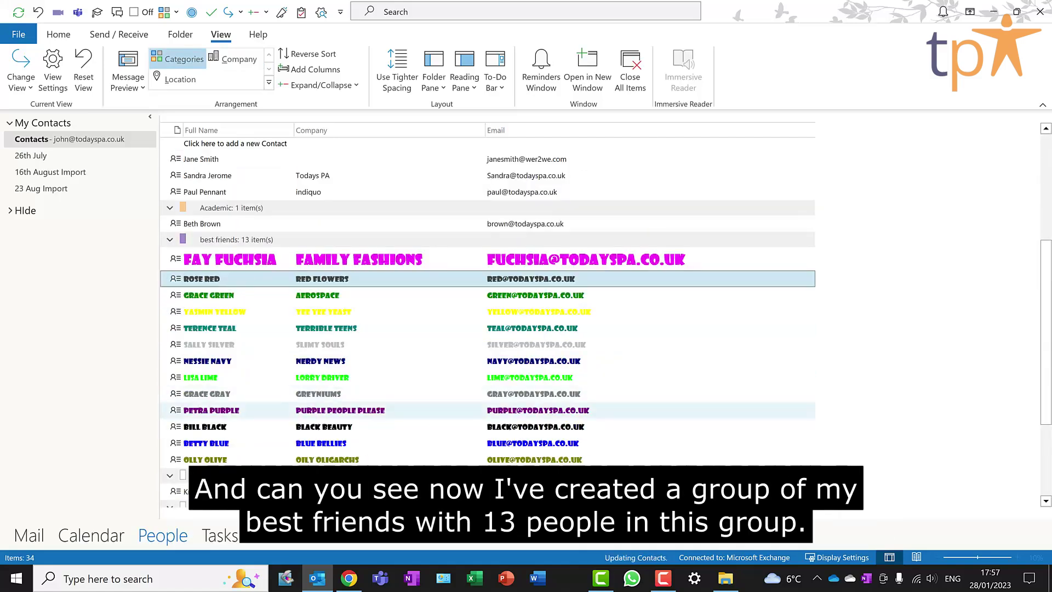
# Select the 13-contact best friends group and start a Mail Merge with it
pyautogui.click(340, 410)
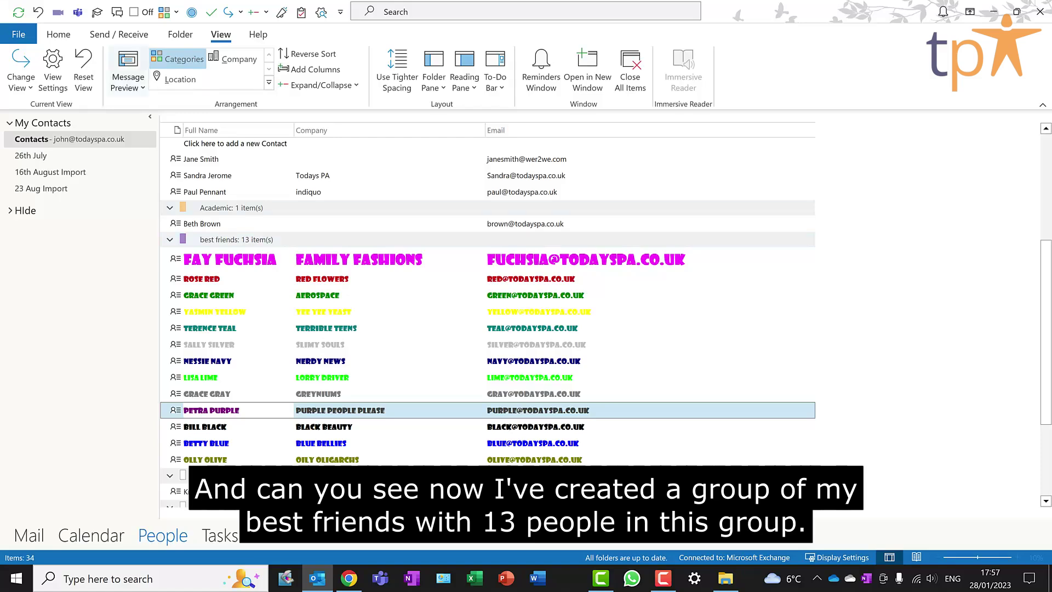
pyautogui.click(55, 34)
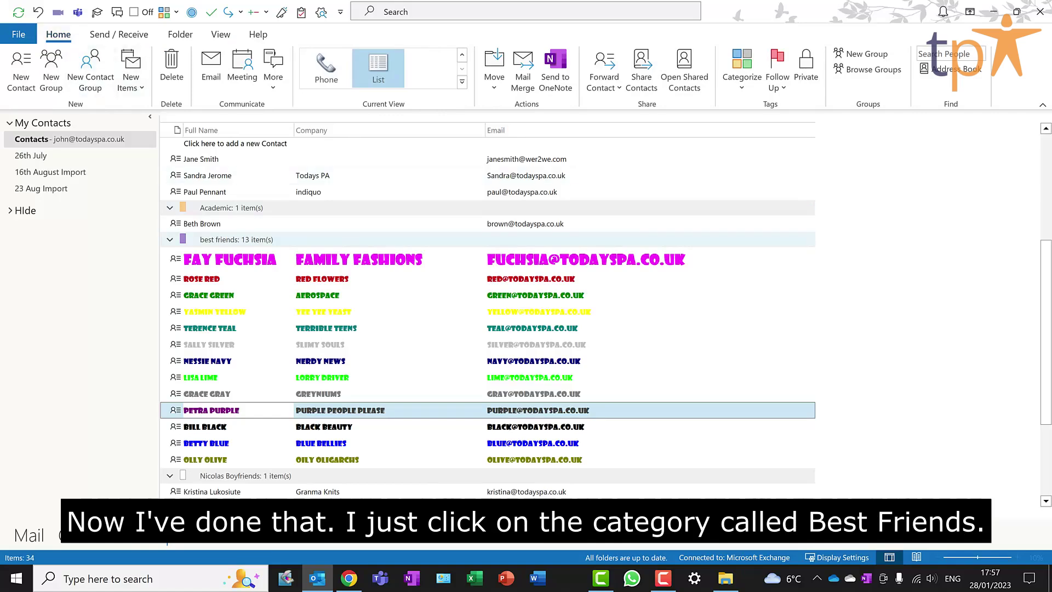
pyautogui.click(236, 239)
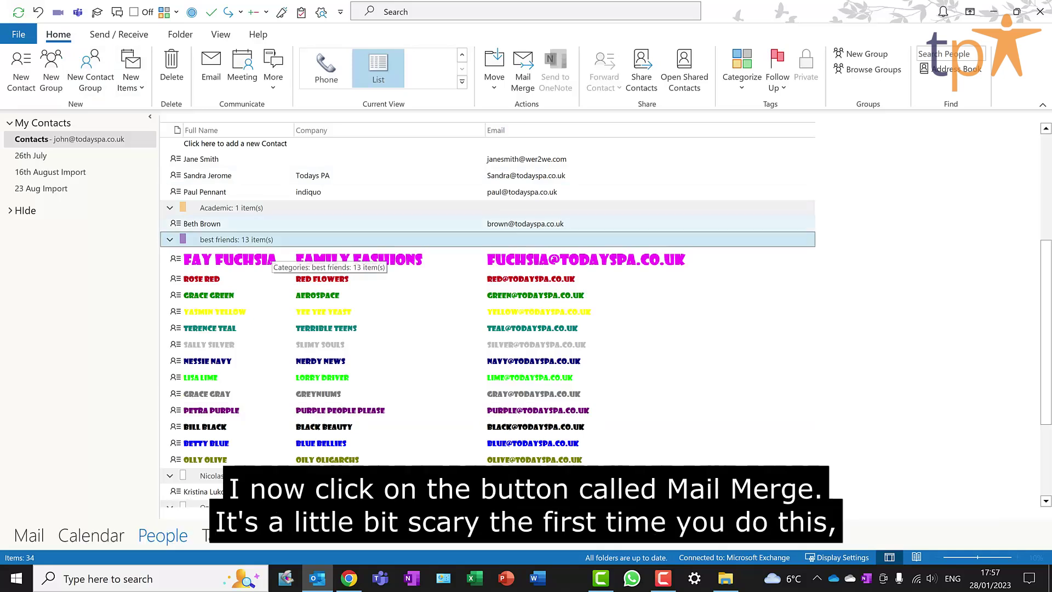
pyautogui.click(523, 71)
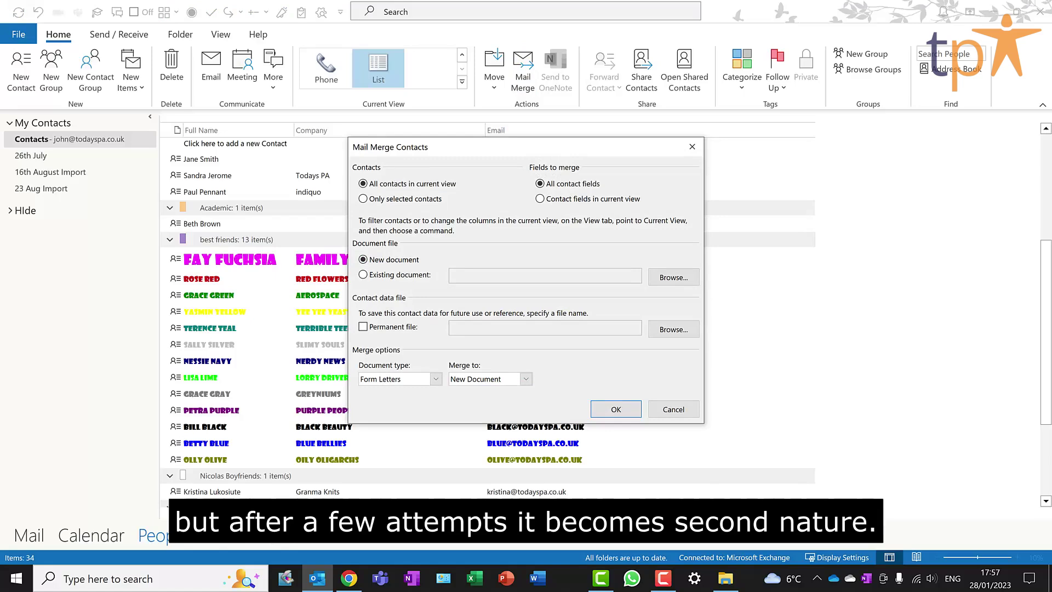
# Merge only the selected contacts to Email with the subject 'I like your company'
pyautogui.click(363, 199)
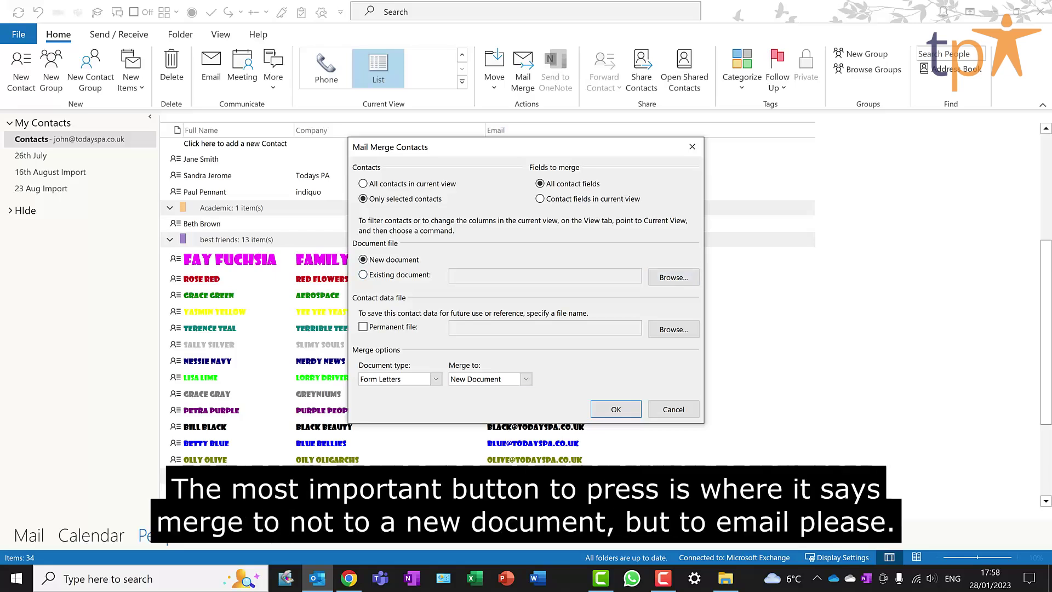
pyautogui.click(525, 379)
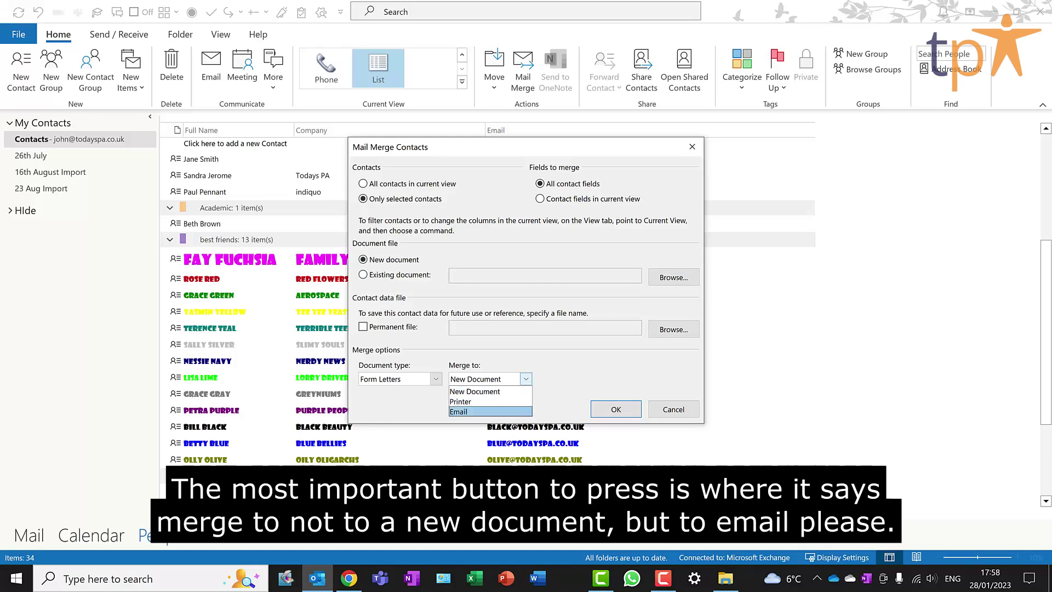
pyautogui.press('Return')
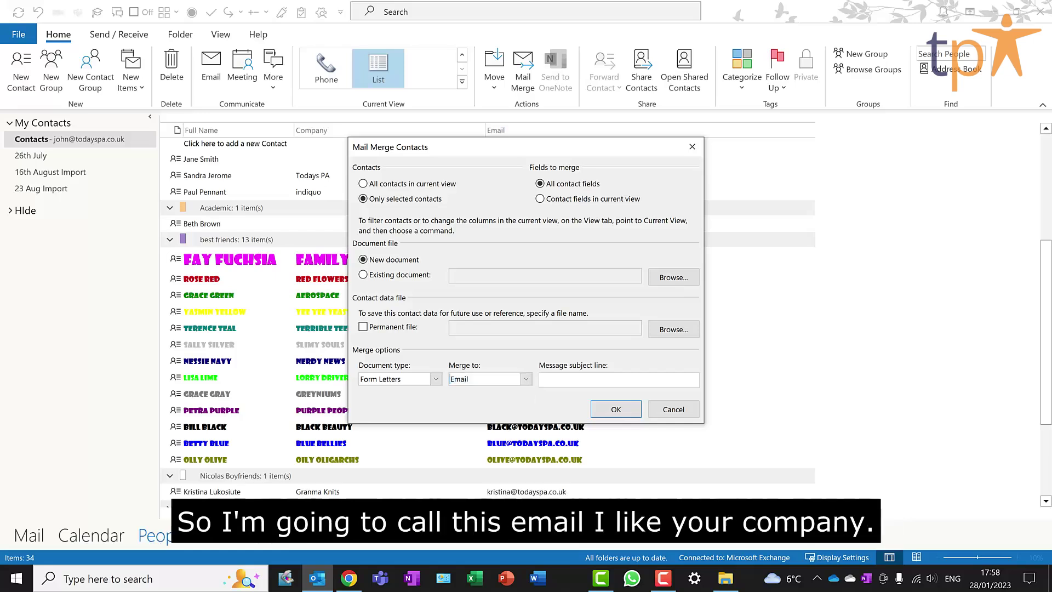
pyautogui.write('I like your company')
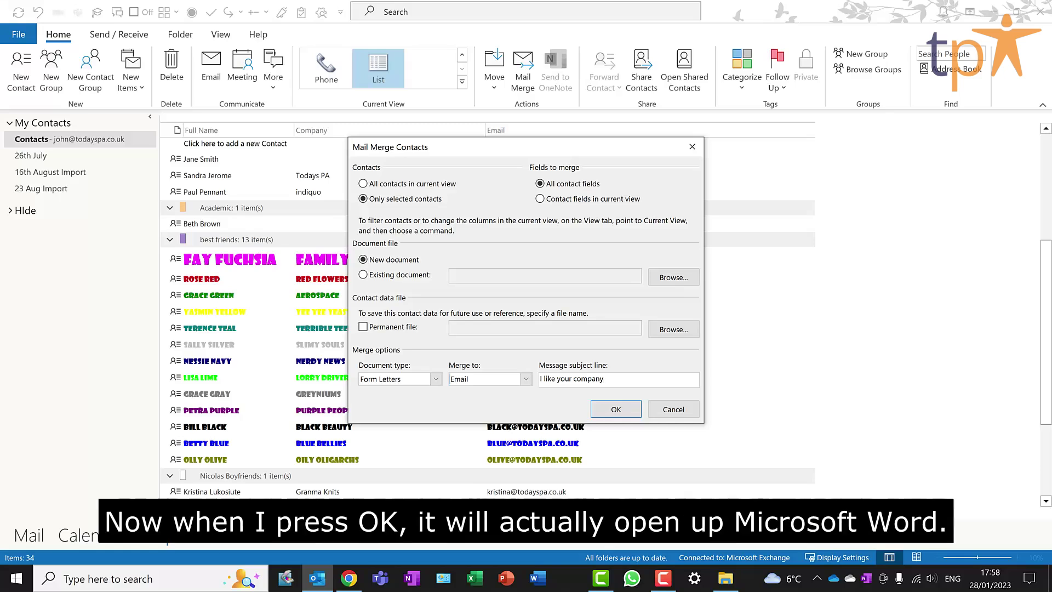
pyautogui.press('Return')
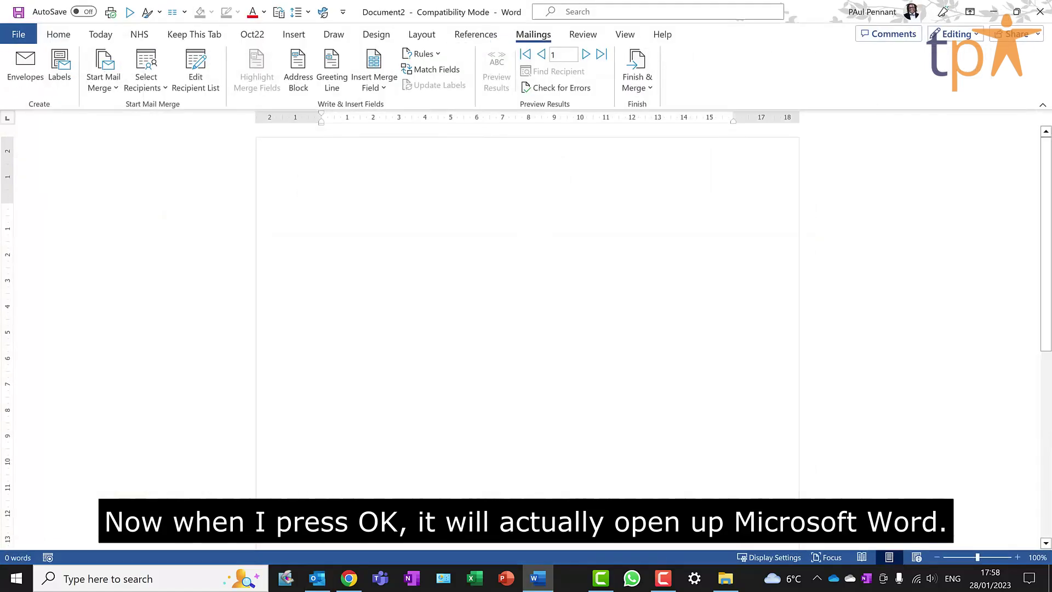
# Enlarge the font and write the greeting 'Dear «First_Name»'
pyautogui.hotkey('ctrl', ']')
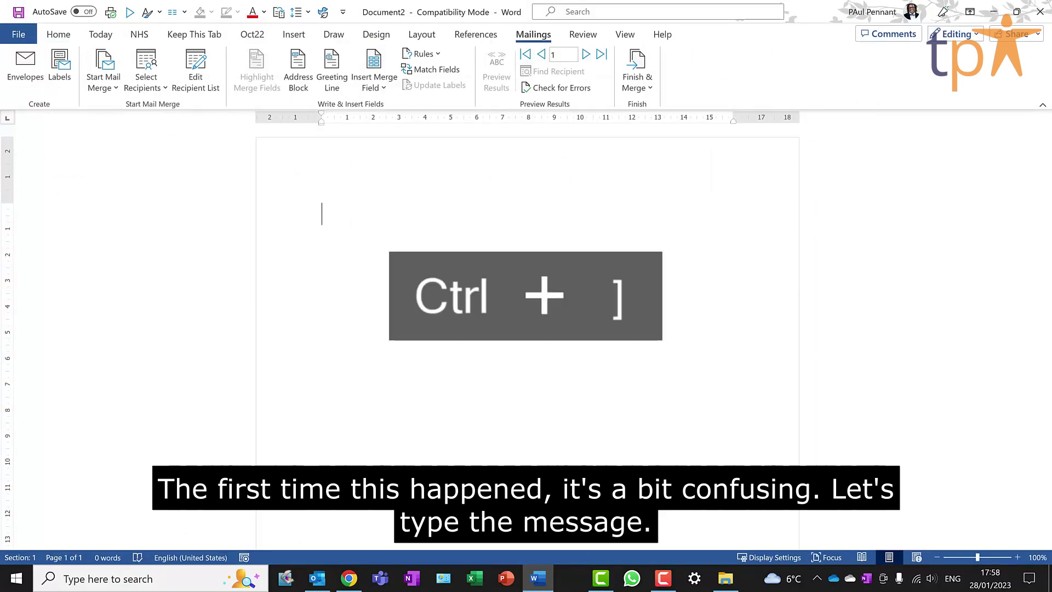
pyautogui.write('Dear')
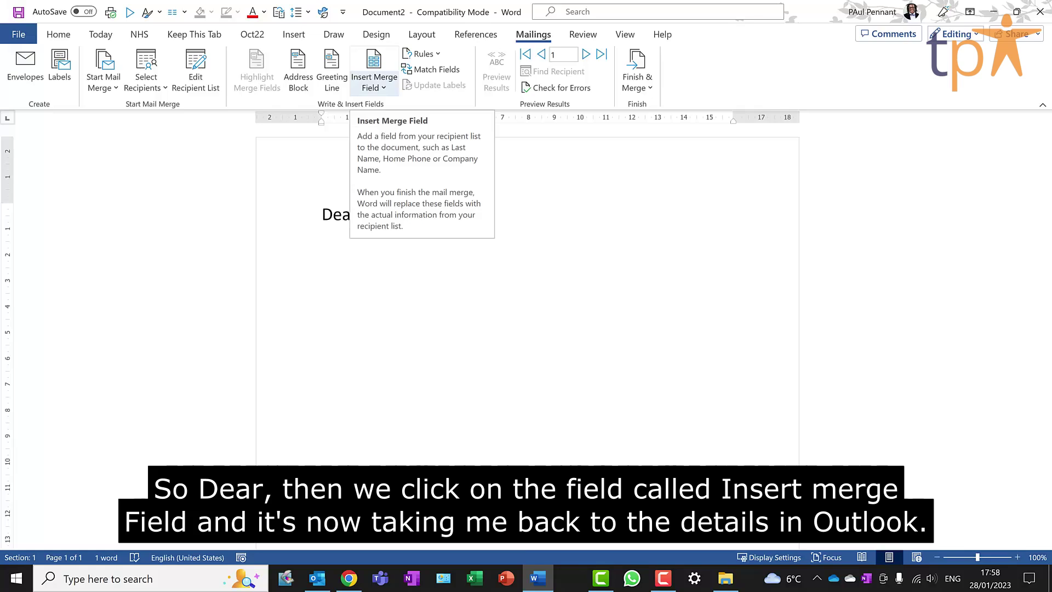
pyautogui.click(374, 76)
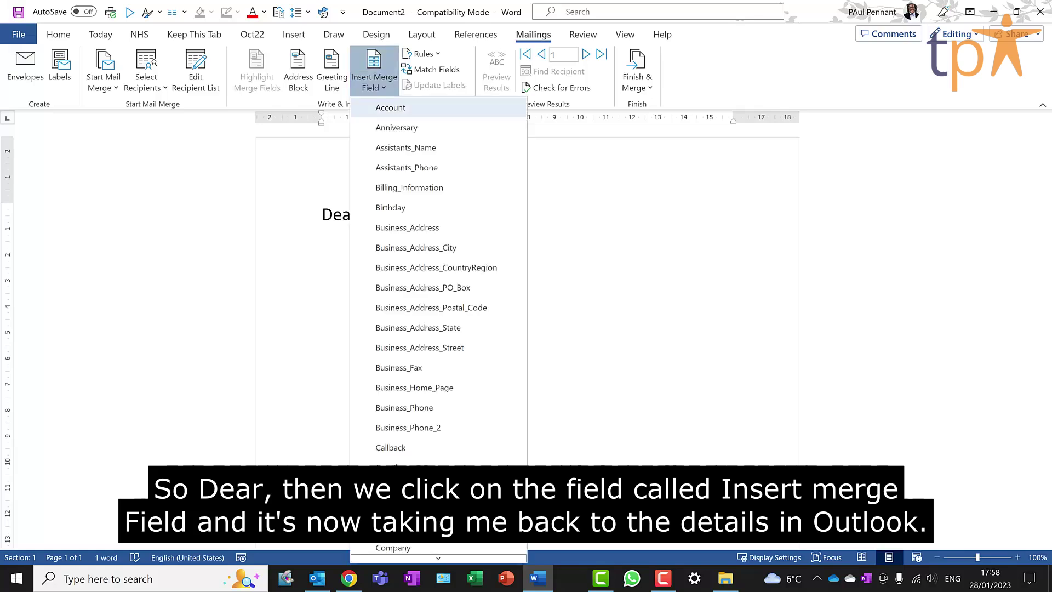
pyautogui.scroll(-1, 438, 328)
pyautogui.scroll(-3, 439, 328)
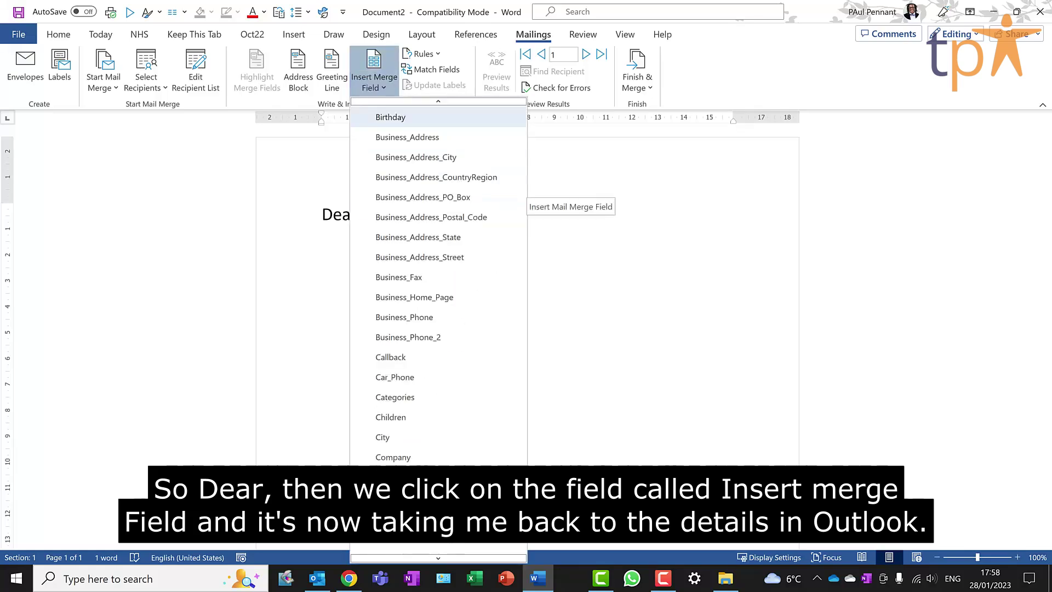
pyautogui.scroll(-6, 438, 329)
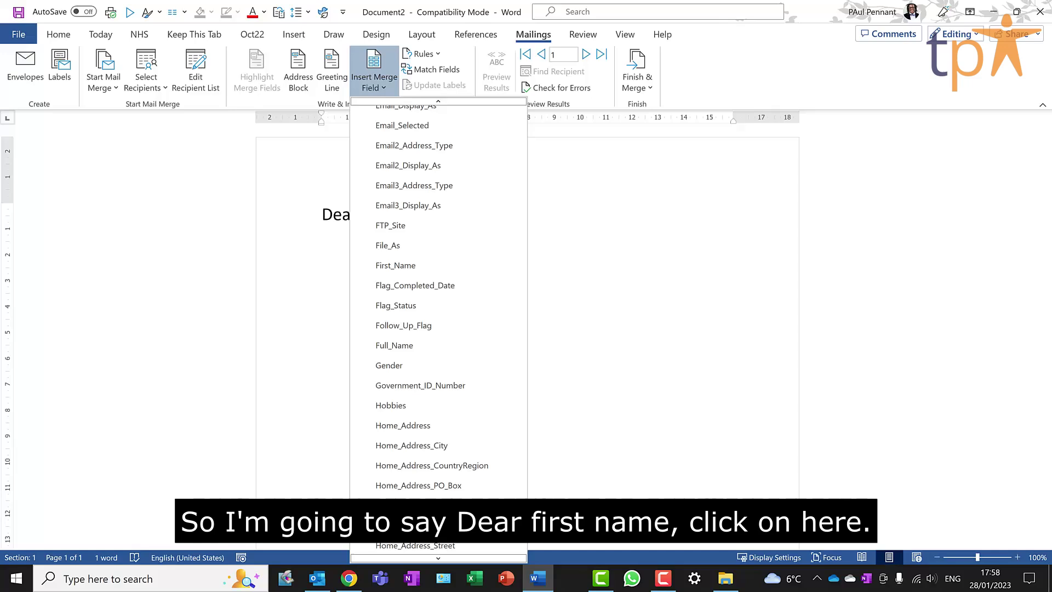
pyautogui.click(396, 266)
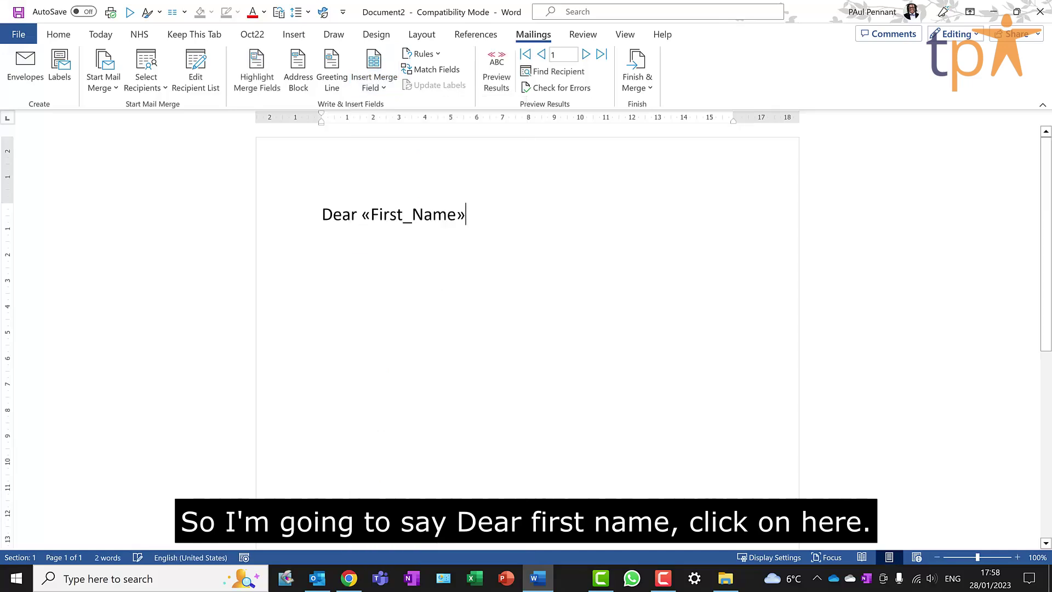
pyautogui.press('Return')
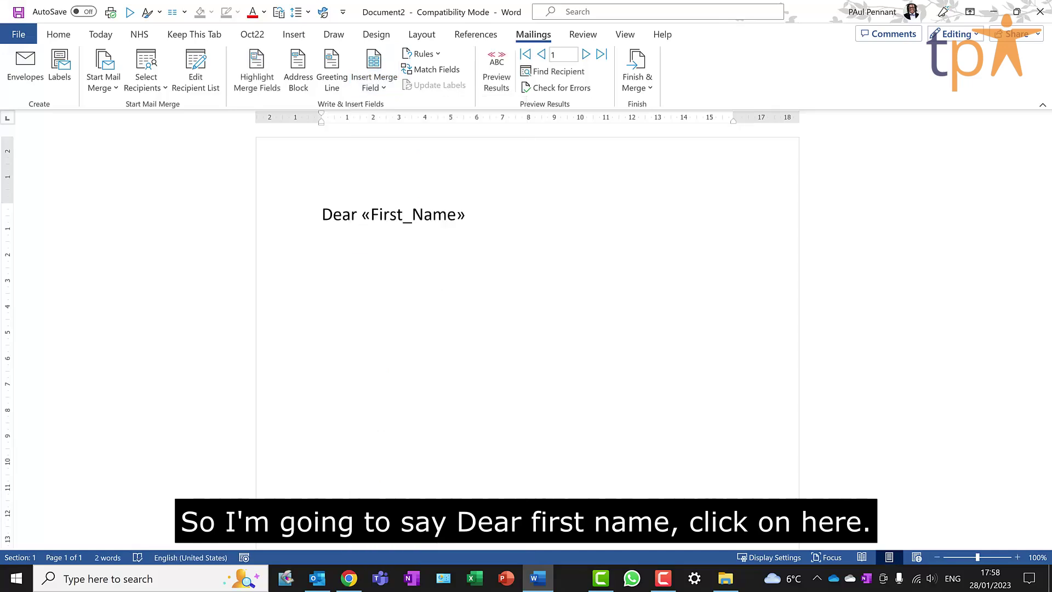
# Add the line '«Company» is amazing!' below the greeting
pyautogui.click(374, 87)
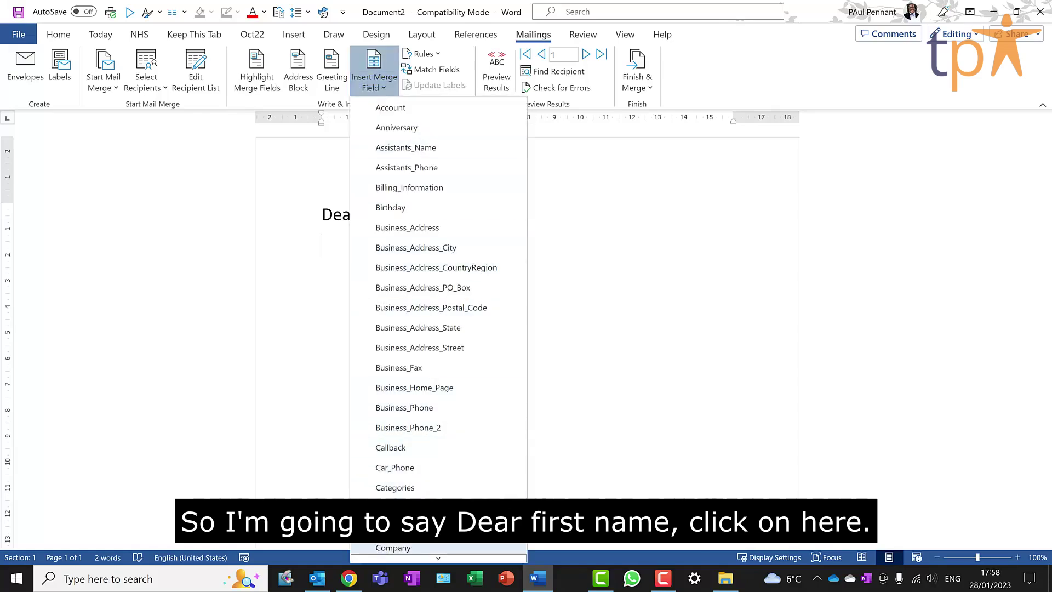
pyautogui.click(393, 547)
pyautogui.write('i')
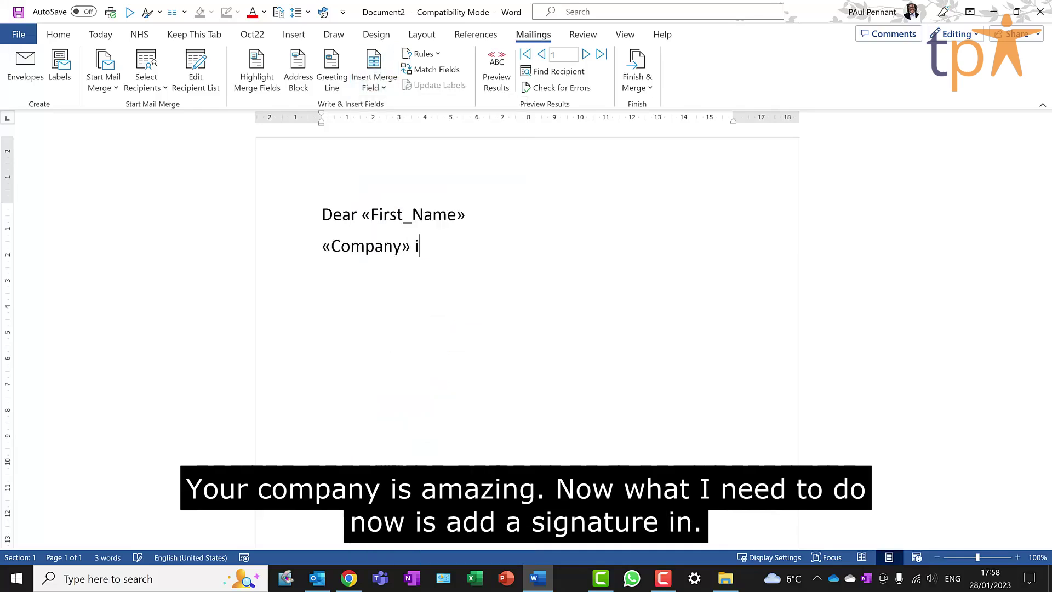
pyautogui.write('s amazing!')
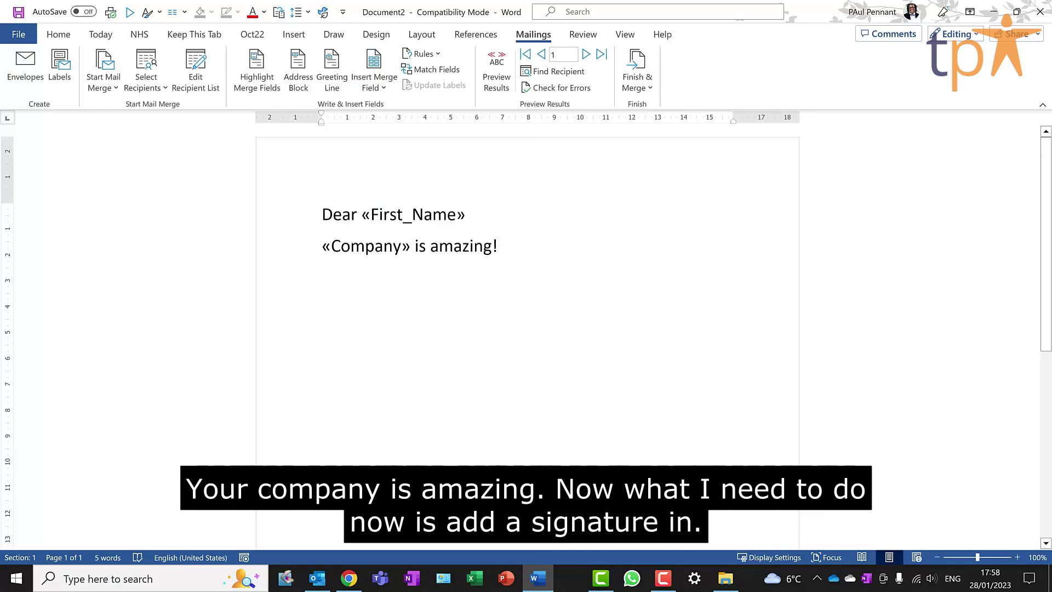
pyautogui.press('Return')
# In Outlook, open Mail in a separate maximised window
pyautogui.hotkey('alt', 'Tab')
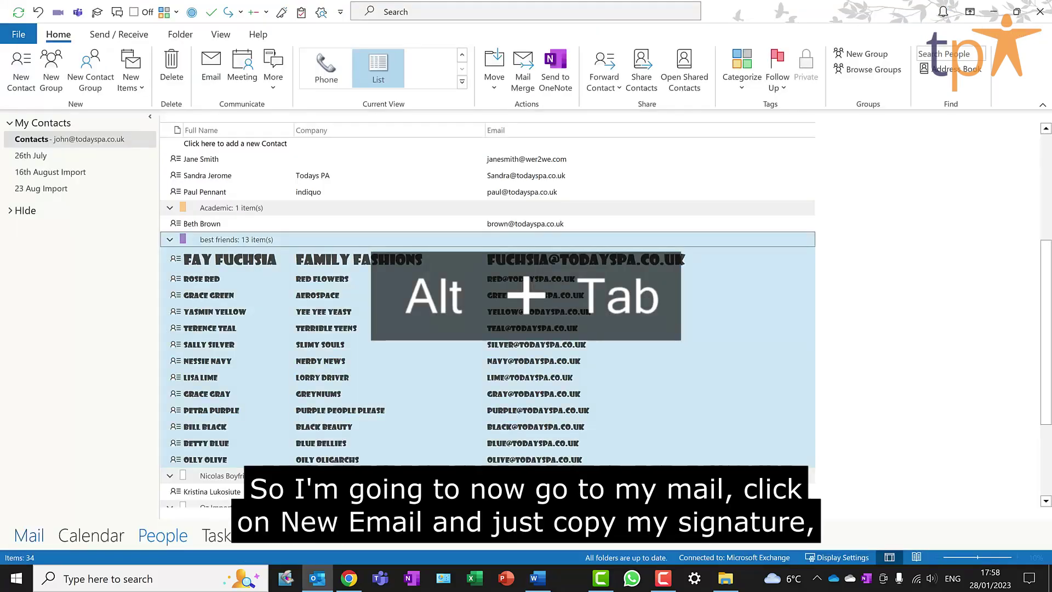
pyautogui.rightClick(33, 532)
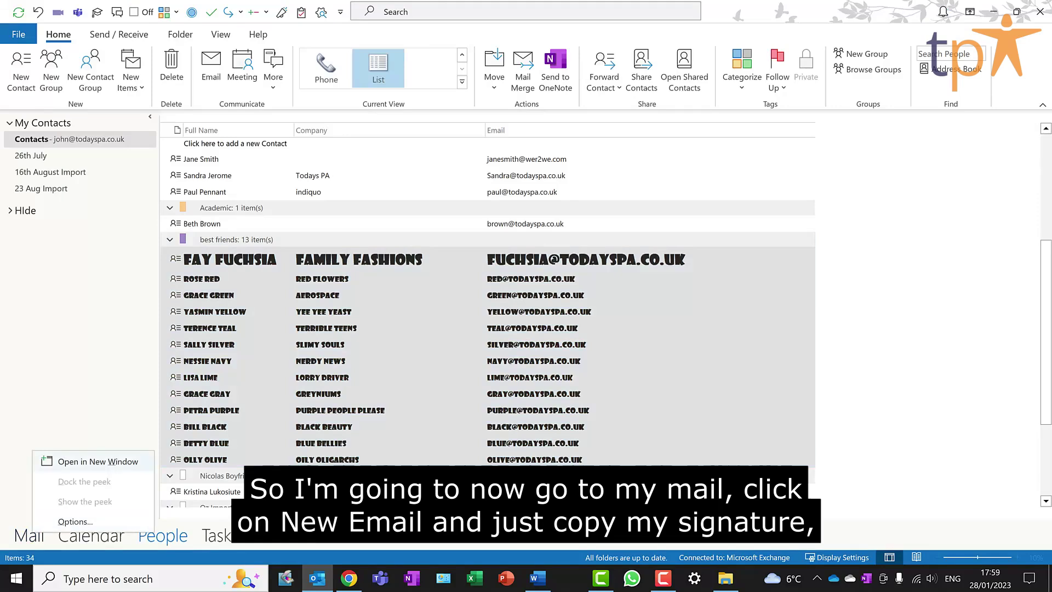
pyautogui.click(98, 461)
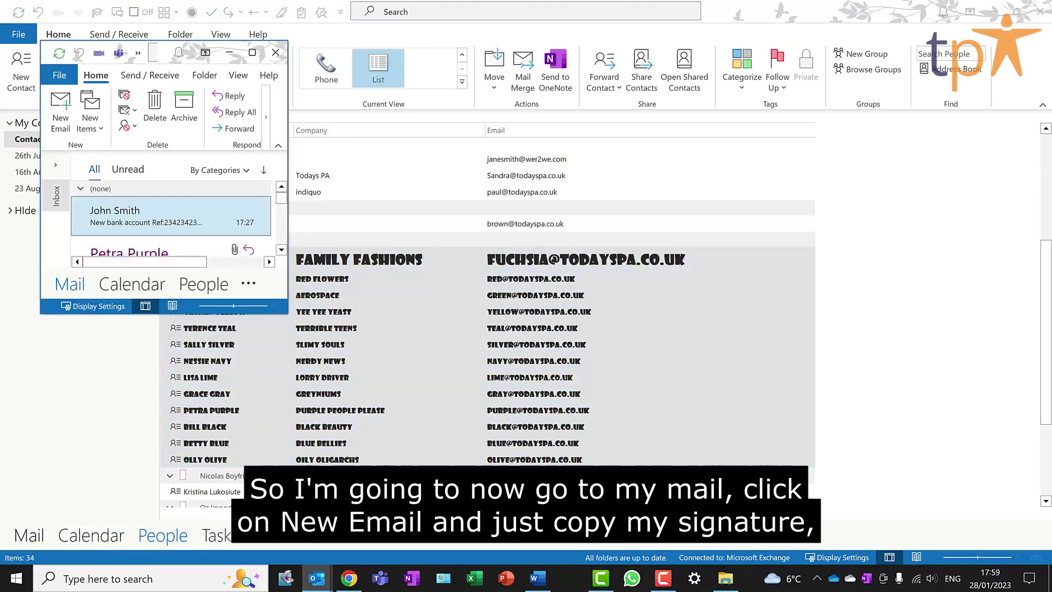
pyautogui.click(252, 52)
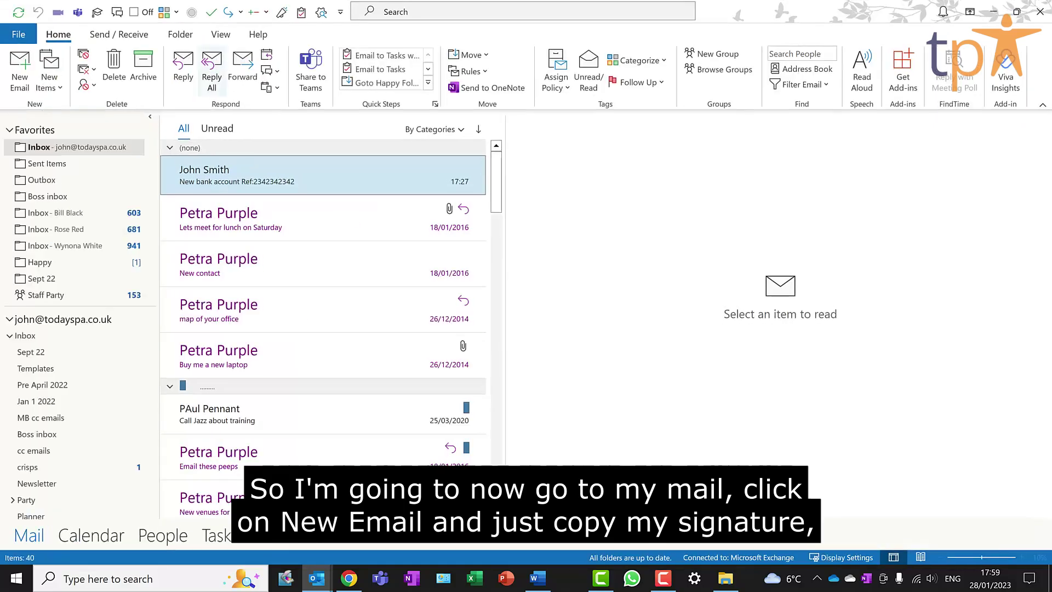
# Copy the whole signature from a new email and return to the Word letter
pyautogui.click(20, 65)
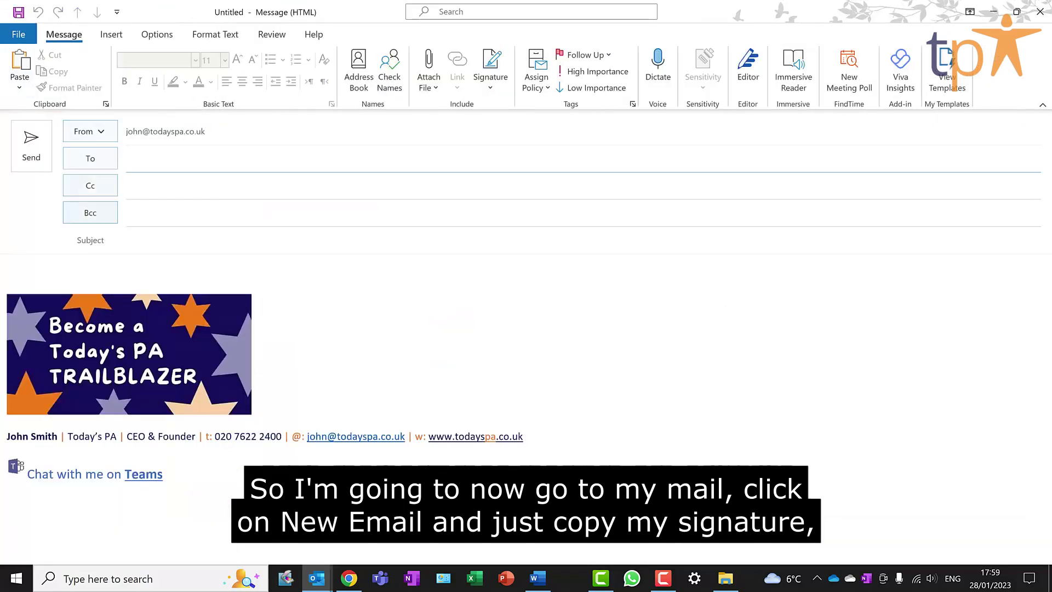
pyautogui.hotkey('ctrl', 'a')
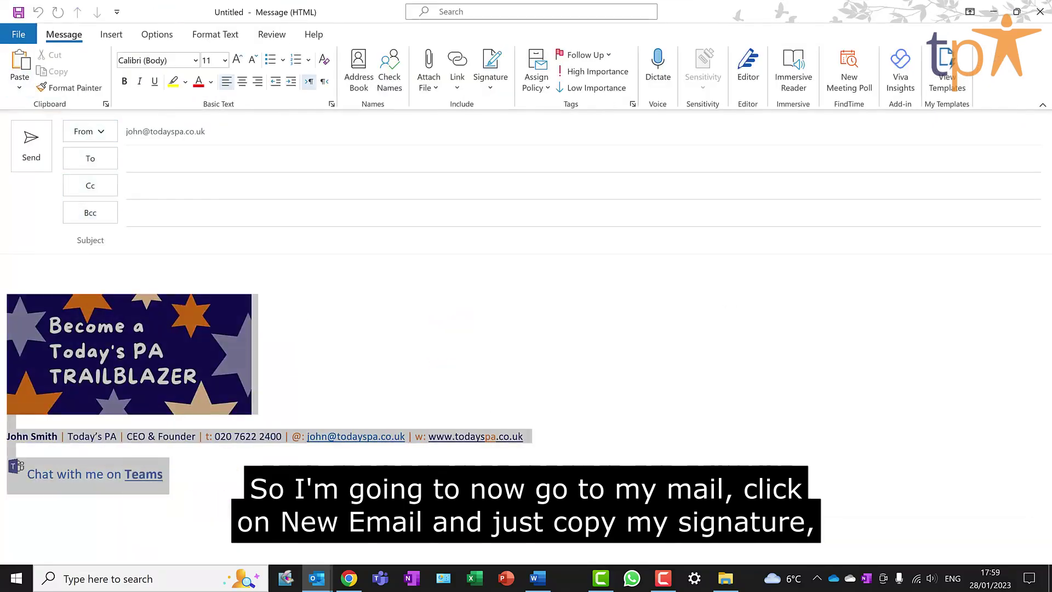
pyautogui.hotkey('ctrl', 'c')
pyautogui.hotkey('alt', 'Tab')
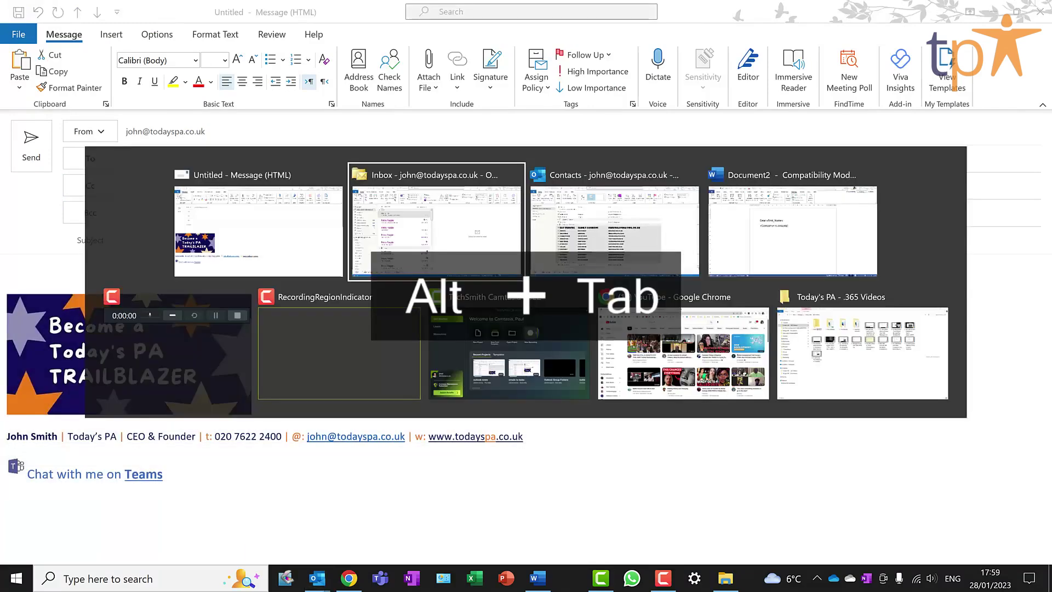
pyautogui.hotkey('alt', 'Tab')
pyautogui.hotkey('alt', 'Tab')
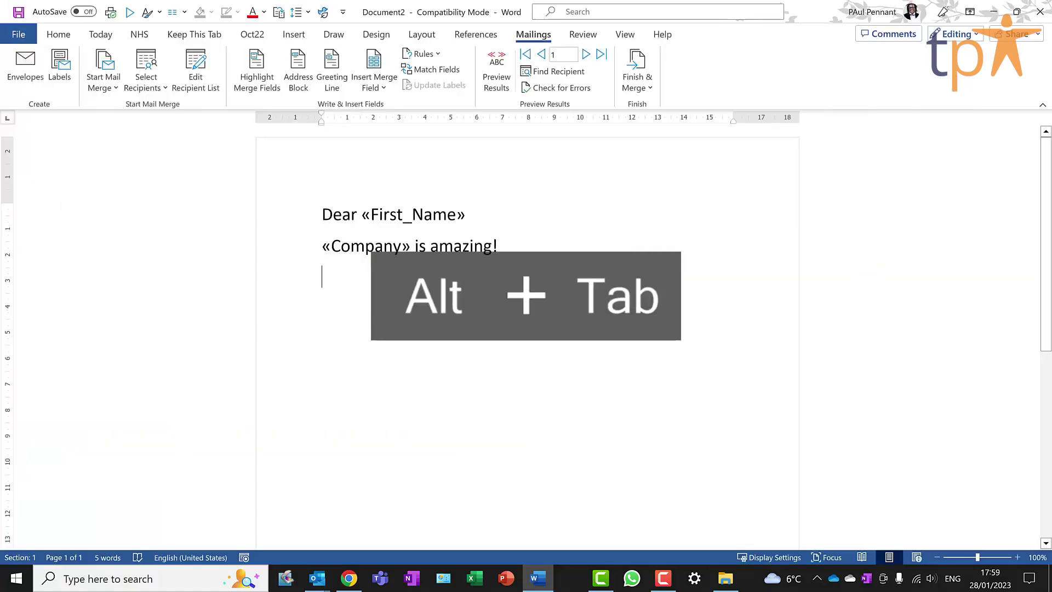
# Paste the signature below the letter, then preview the merge and page through to recipient 12
pyautogui.hotkey('ctrl', 'v')
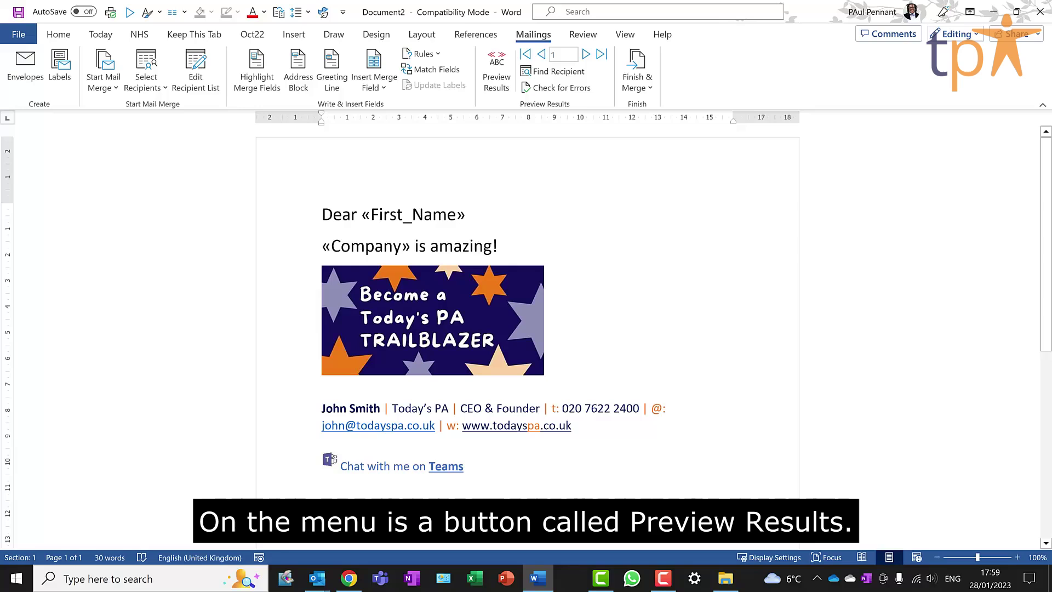
pyautogui.click(496, 71)
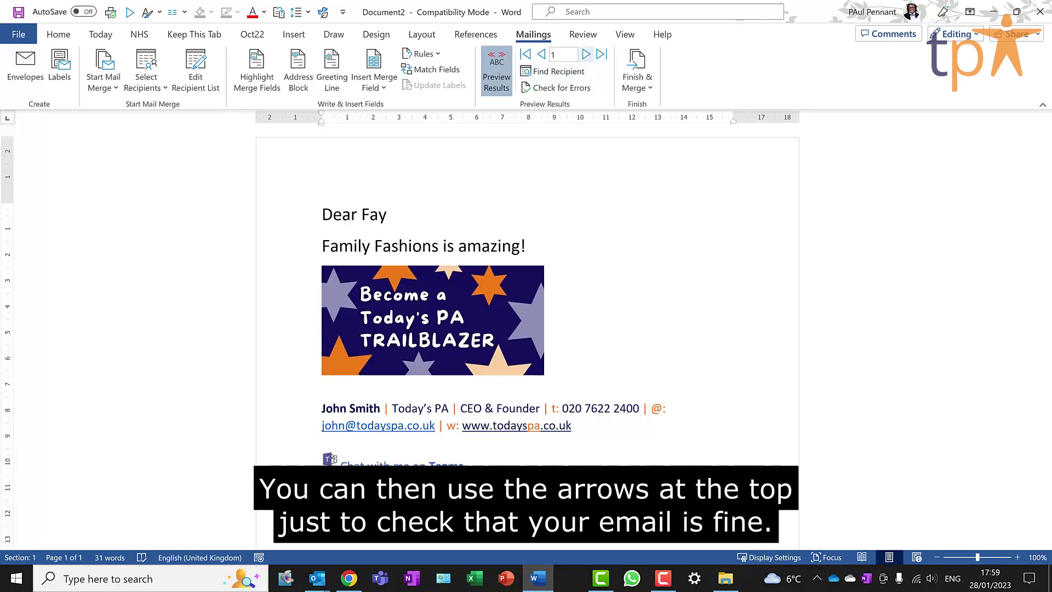
pyautogui.click(586, 54)
pyautogui.click(585, 54)
pyautogui.click(586, 53)
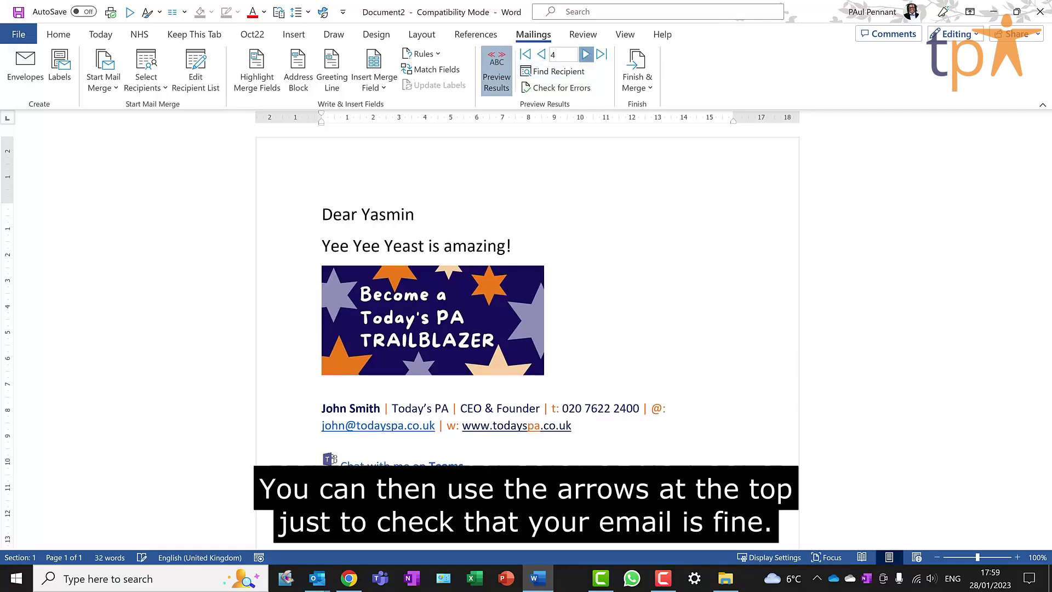
pyautogui.click(586, 53)
pyautogui.click(586, 54)
pyautogui.click(586, 53)
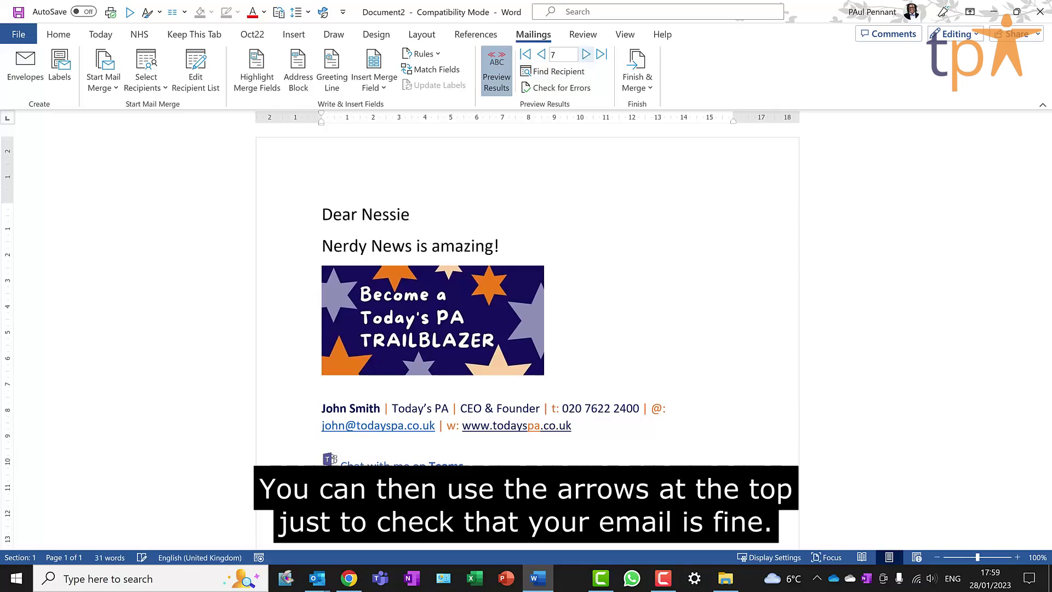
pyautogui.click(586, 54)
pyautogui.click(586, 54)
pyautogui.click(585, 54)
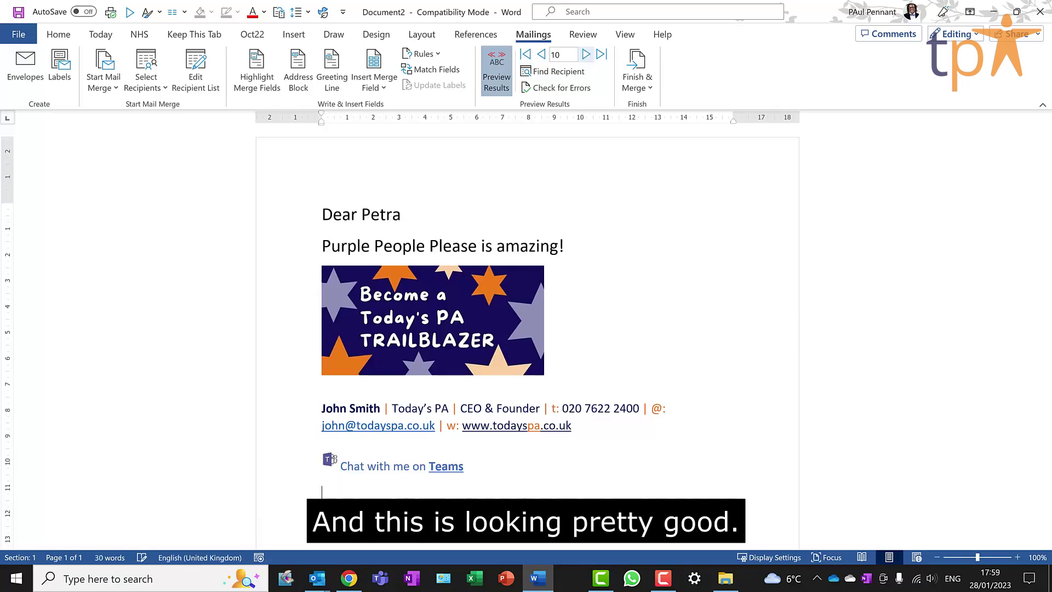
pyautogui.click(585, 53)
pyautogui.click(586, 54)
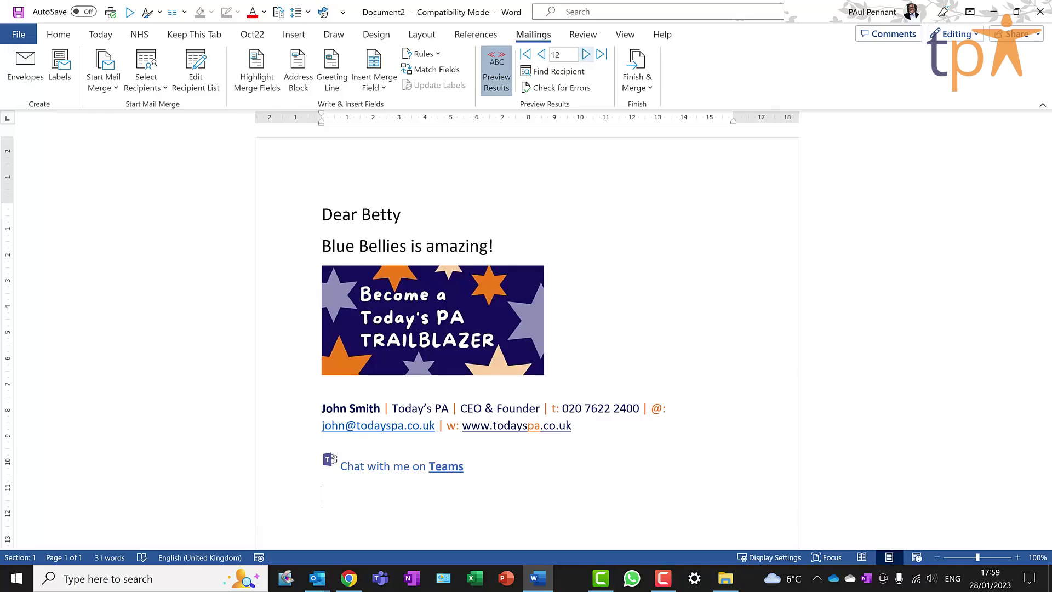
# Show the last record, send the merge as email messages to all records, and return to Outlook
pyautogui.click(586, 54)
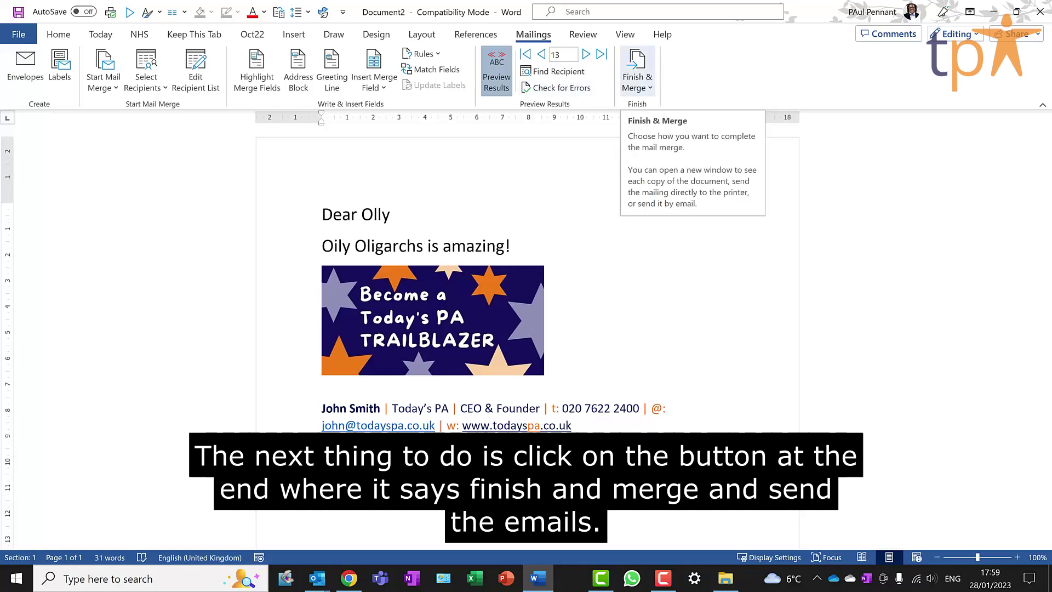
pyautogui.click(637, 72)
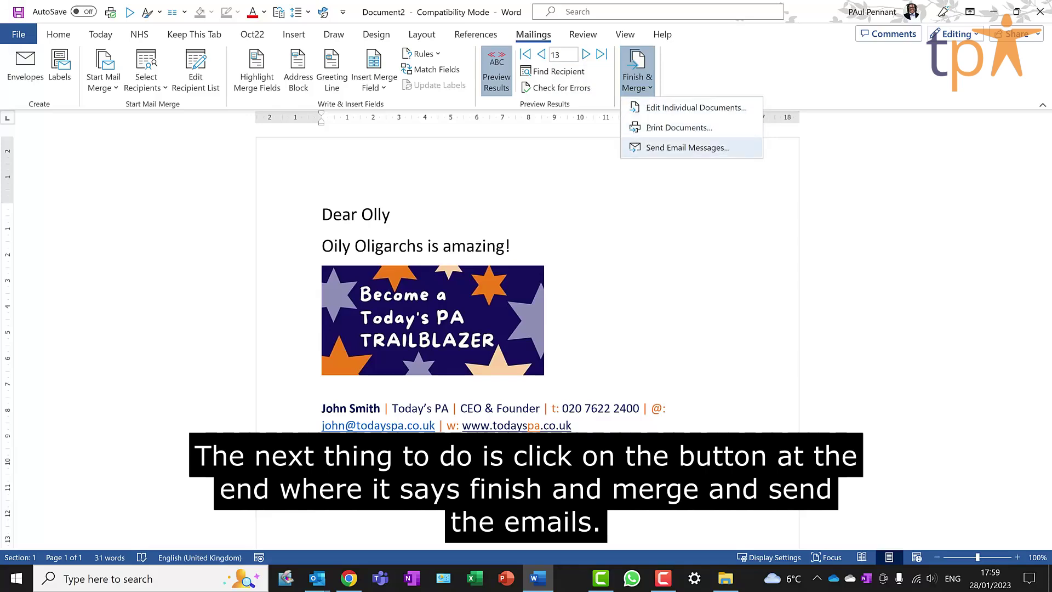
pyautogui.click(688, 147)
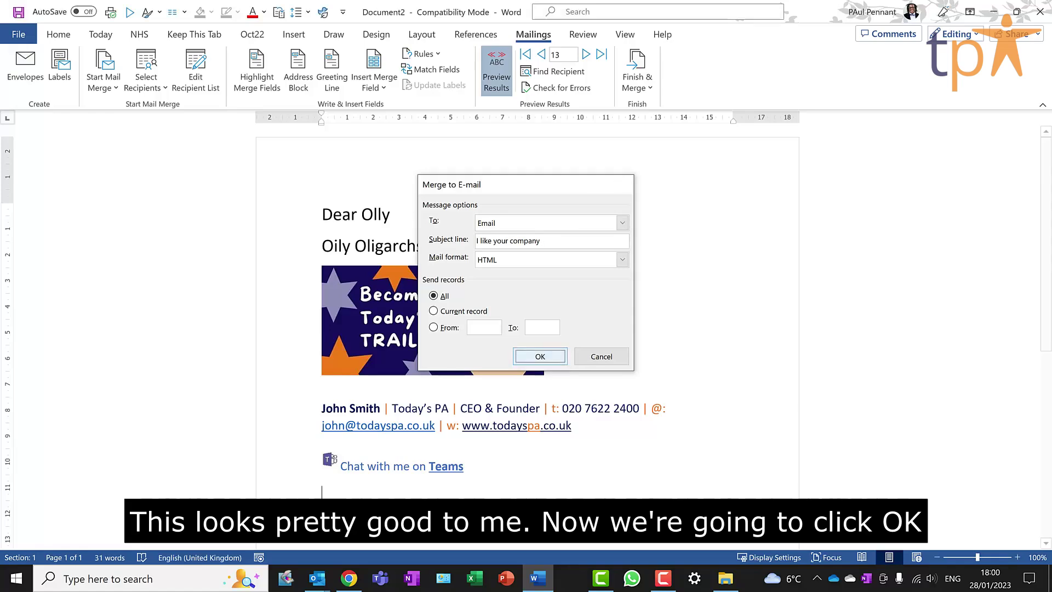
pyautogui.press('Return')
pyautogui.hotkey('alt', 'Tab')
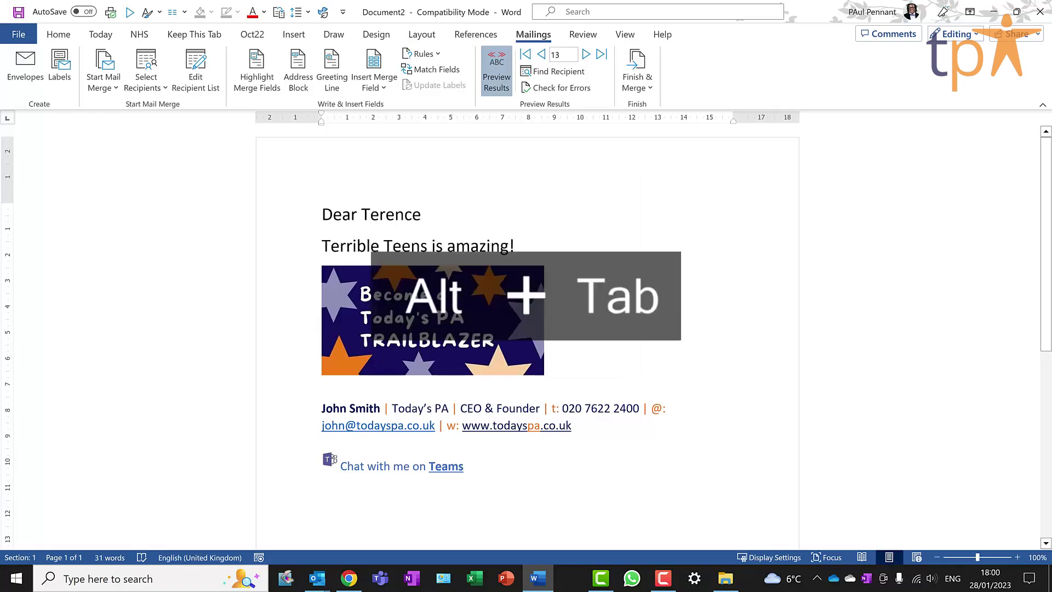
pyautogui.hotkey('alt', 'Tab')
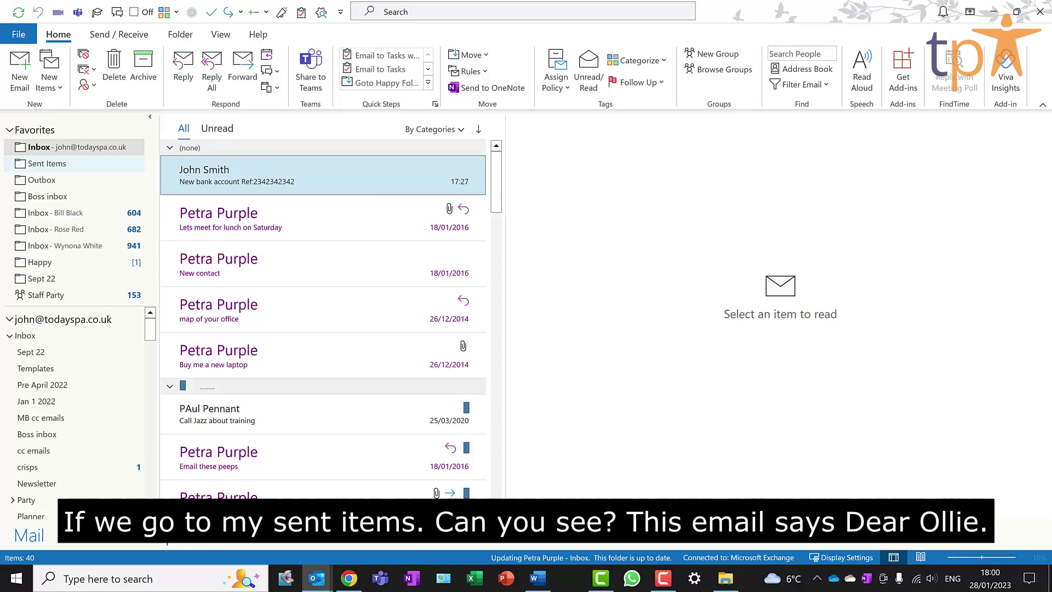
# In Sent Items, check the Blue Bellies and Yee Yee Yeast emails, then open the Oily Oligarchs one
pyautogui.click(47, 163)
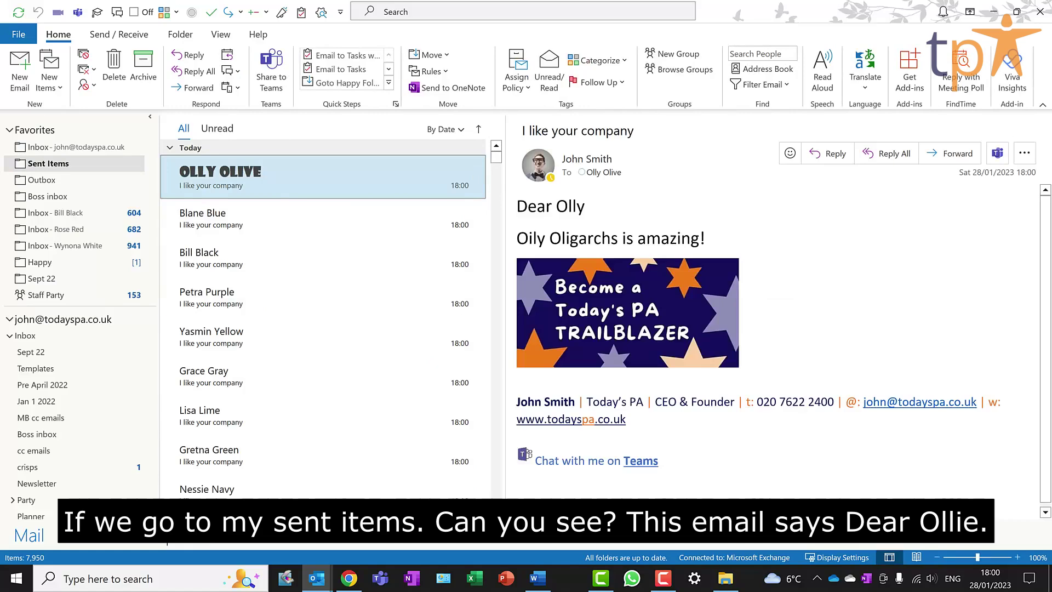
pyautogui.click(324, 218)
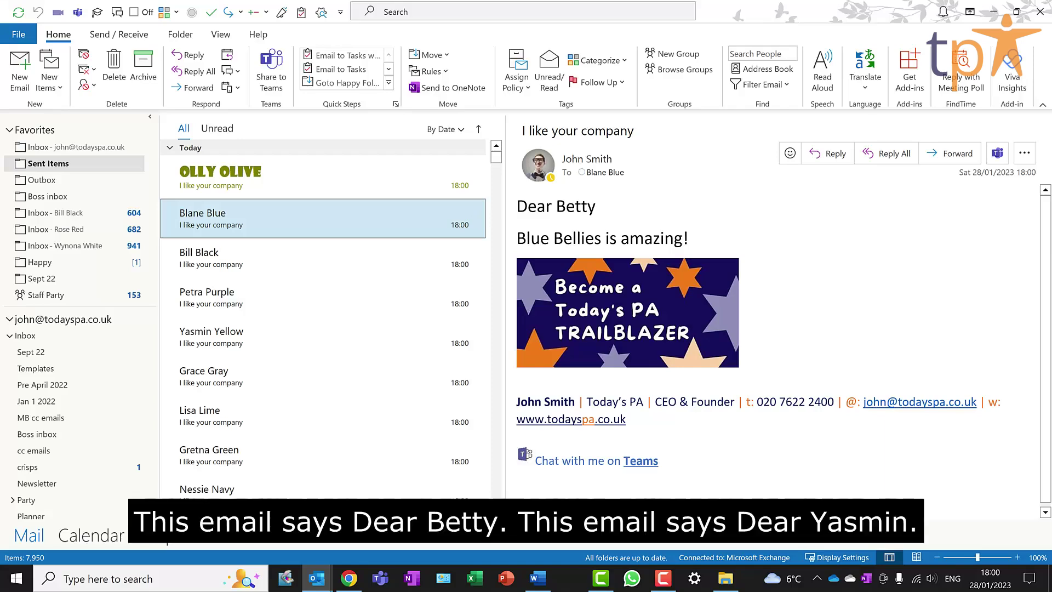
pyautogui.click(329, 335)
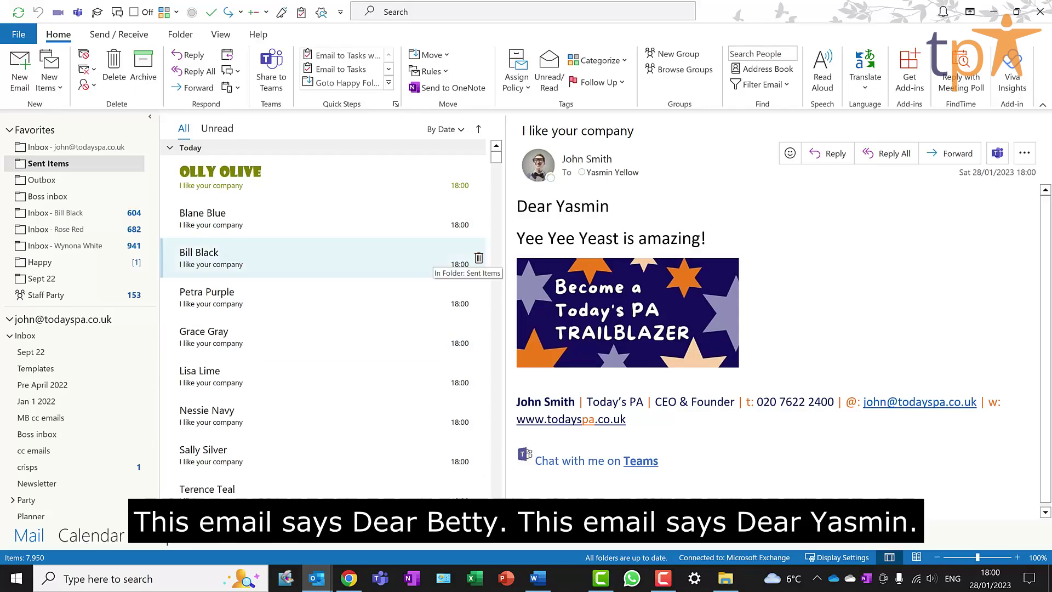
pyautogui.doubleClick(329, 179)
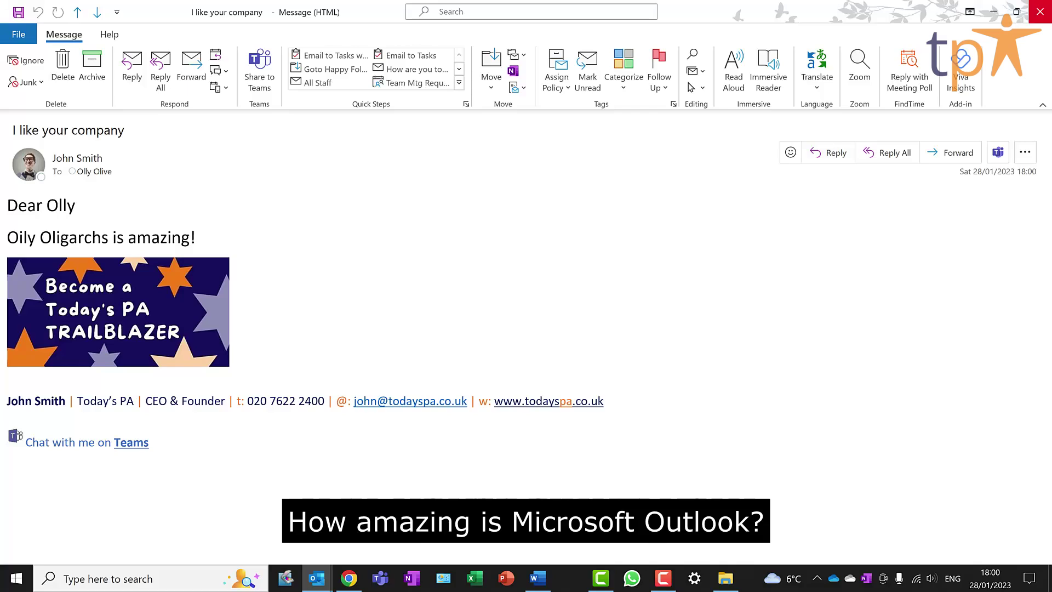
# Close the Oily Oligarchs message window
pyautogui.click(1039, 12)
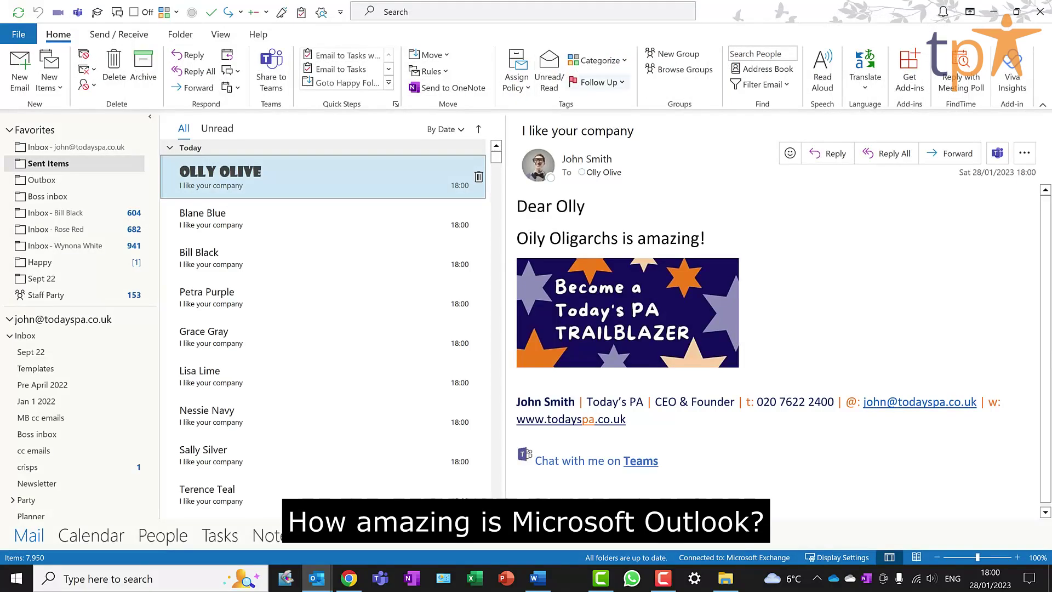